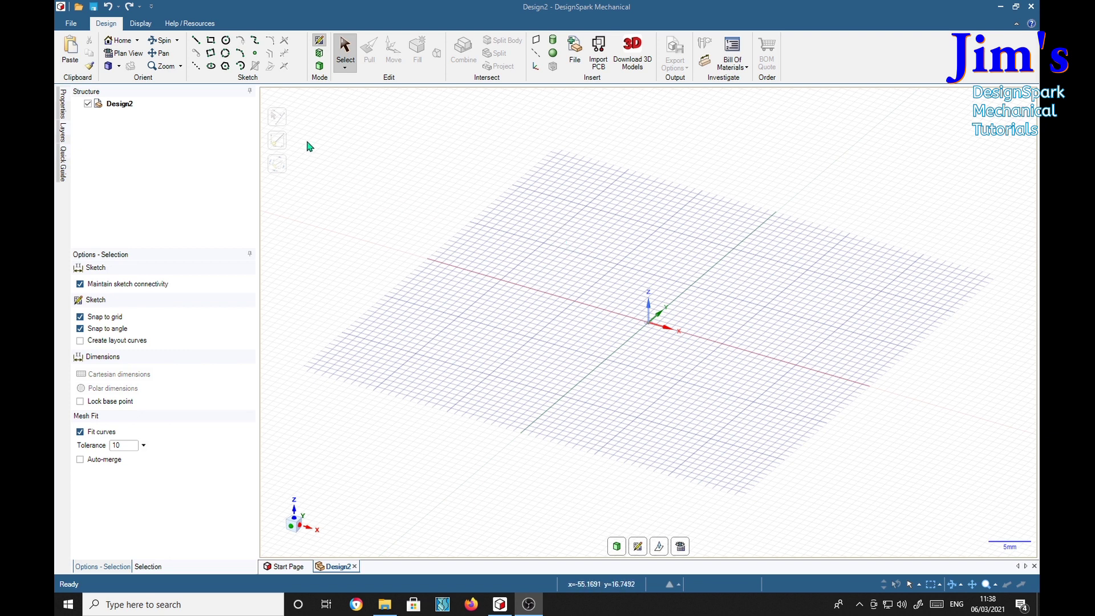
# - Sketch concentric 20mm and 18mm diameter circles centred on the origin
pyautogui.click(226, 41)
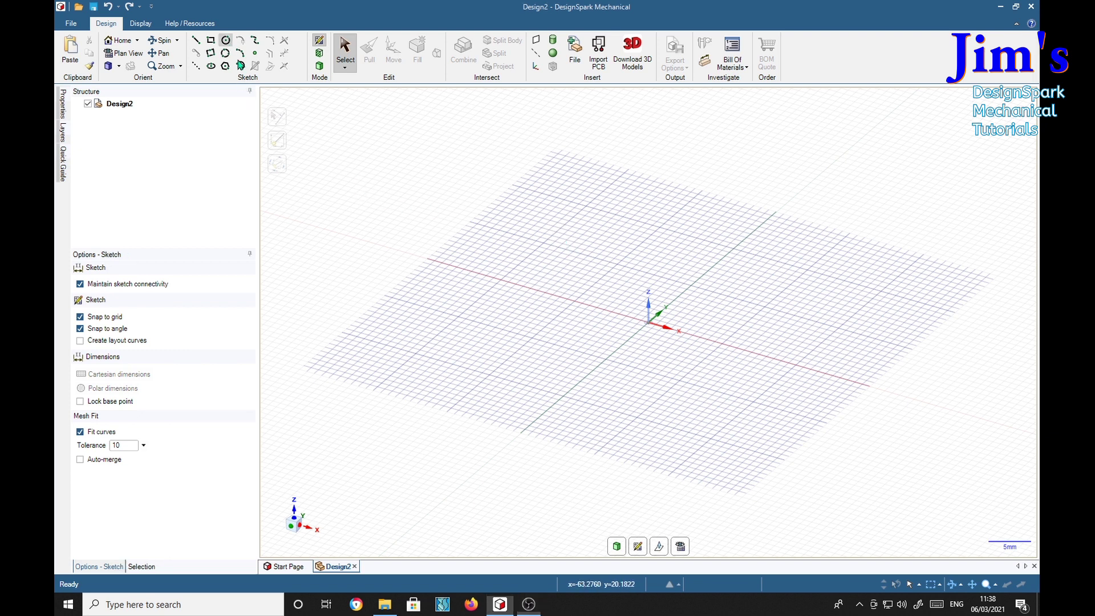
pyautogui.click(649, 324)
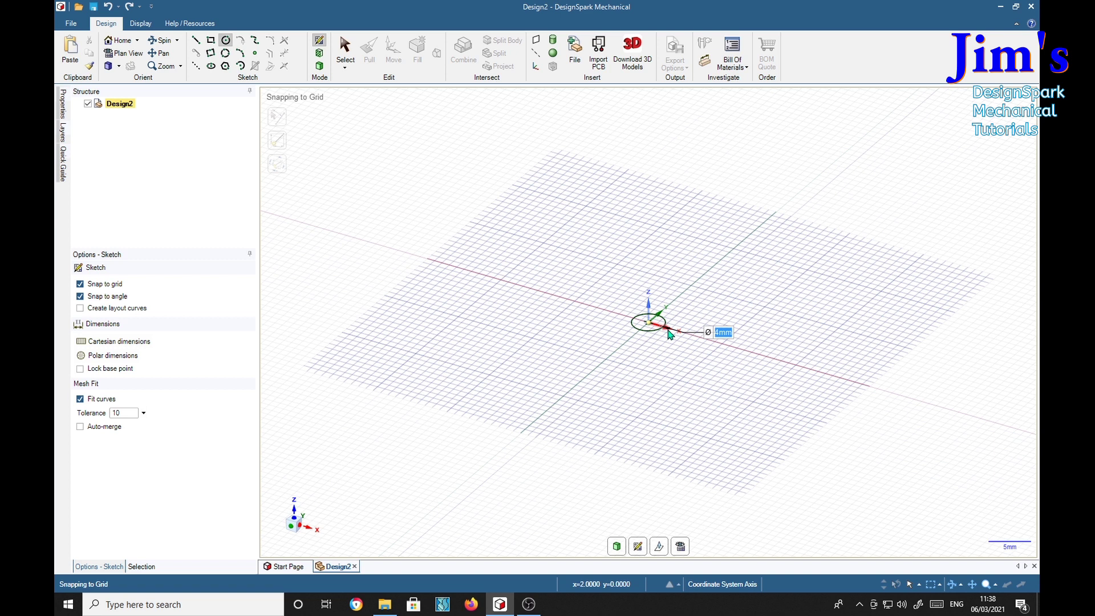
pyautogui.click(726, 350)
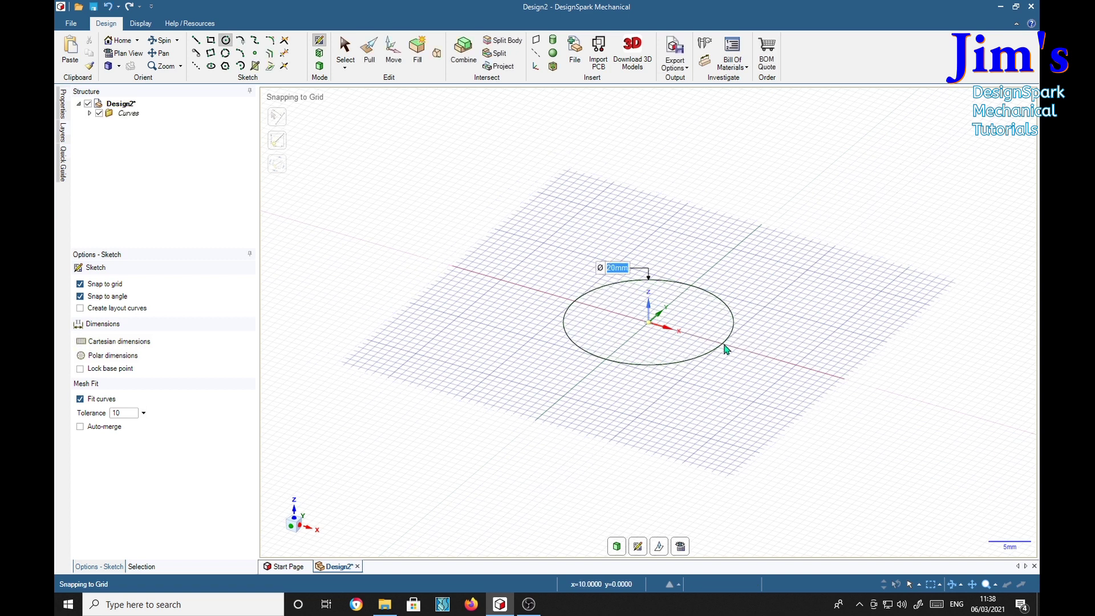
pyautogui.click(650, 324)
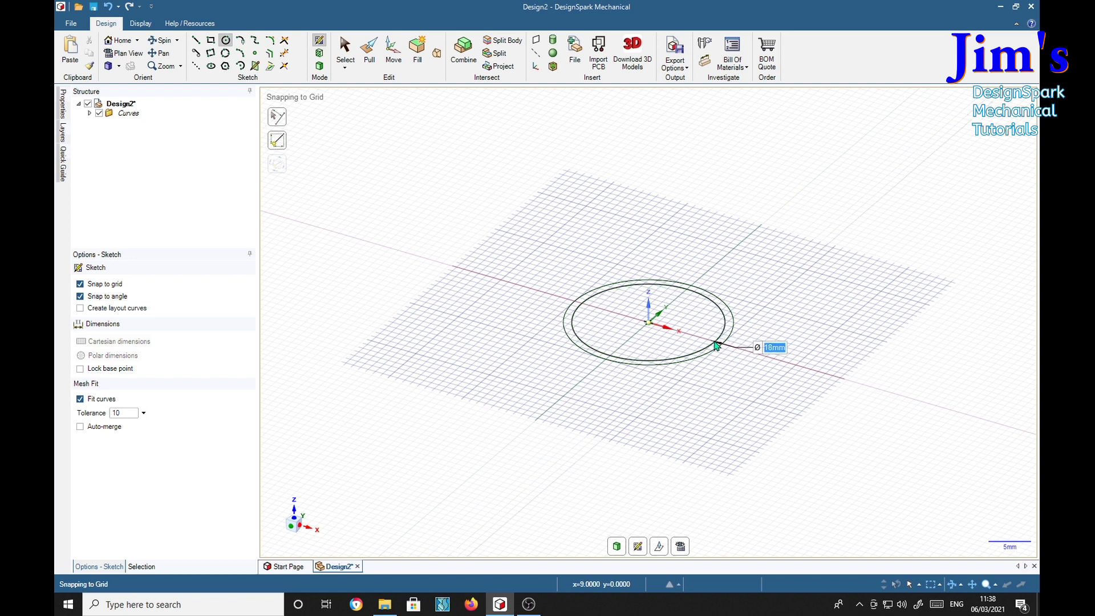
pyautogui.click(717, 346)
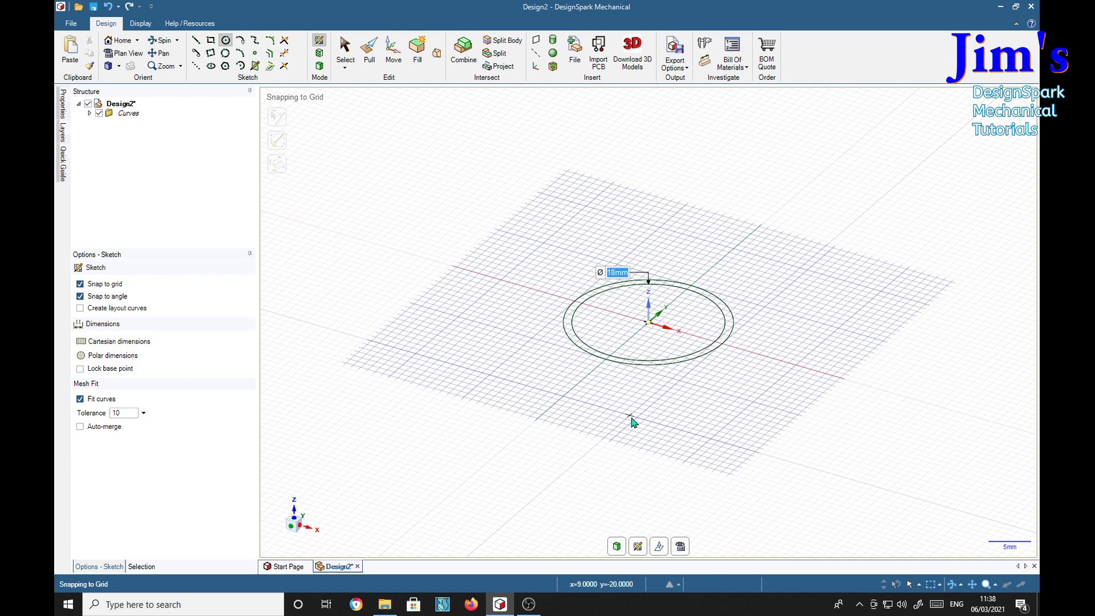
# - Convert the sketch to a surface and delete the inner disc, leaving only the ring
pyautogui.press('p')
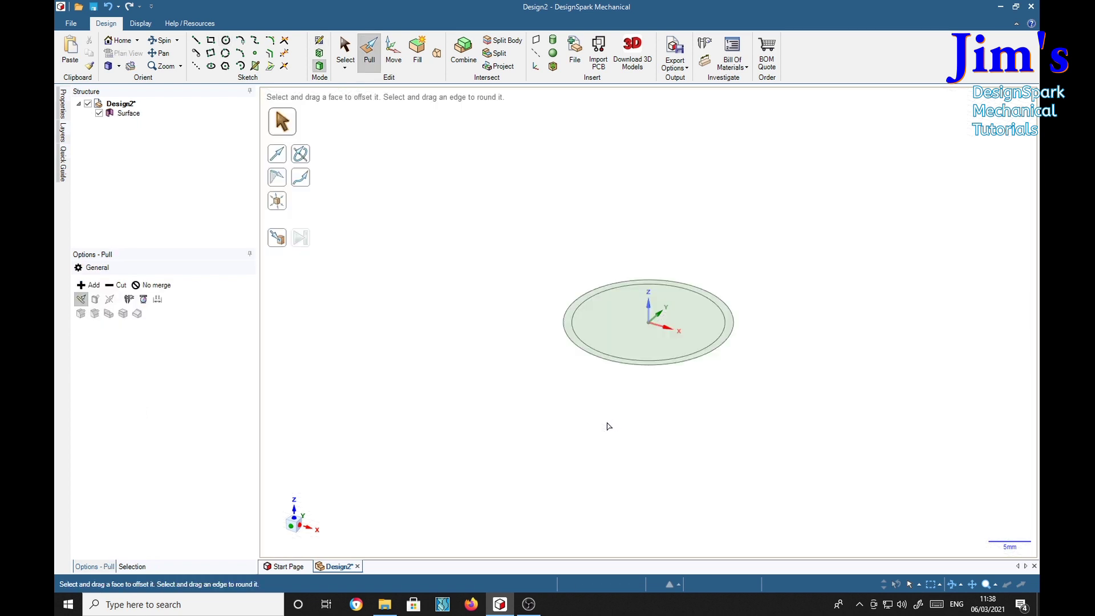
pyautogui.click(622, 335)
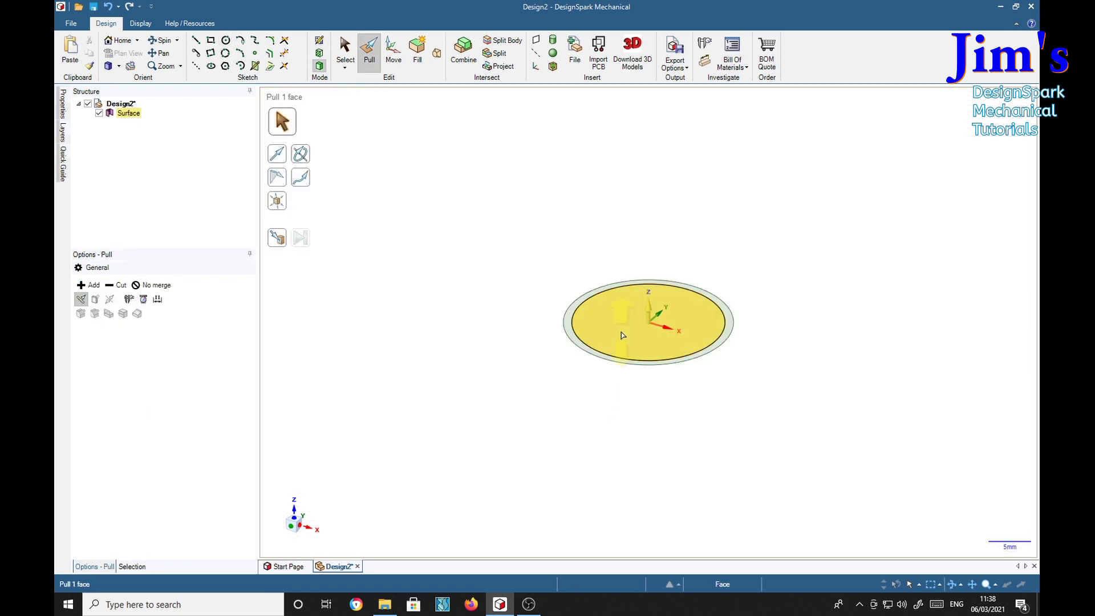
pyautogui.click(623, 335)
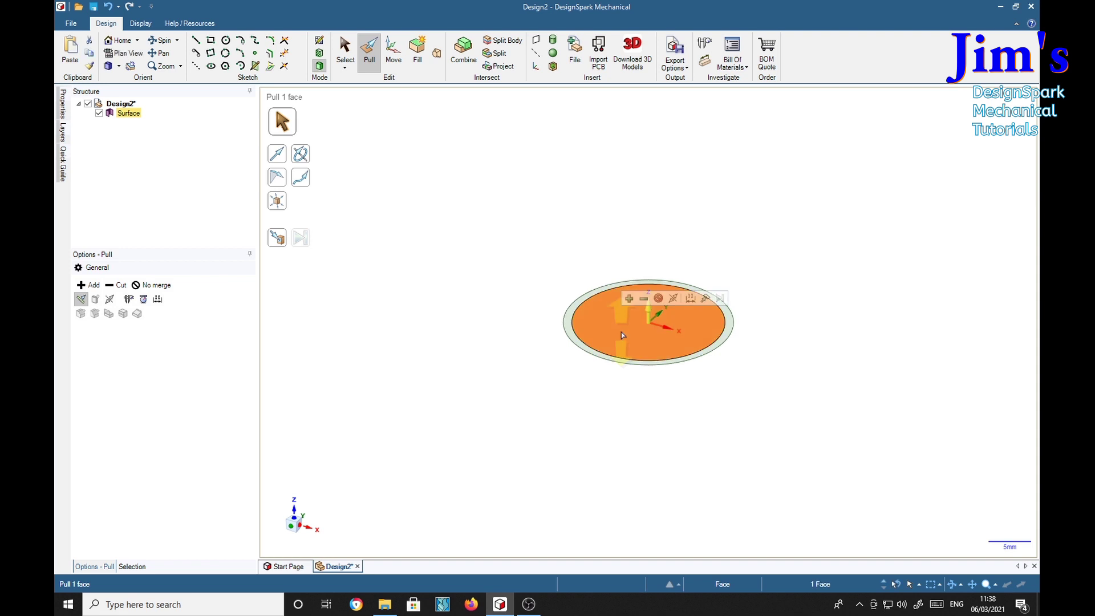
pyautogui.press('Delete')
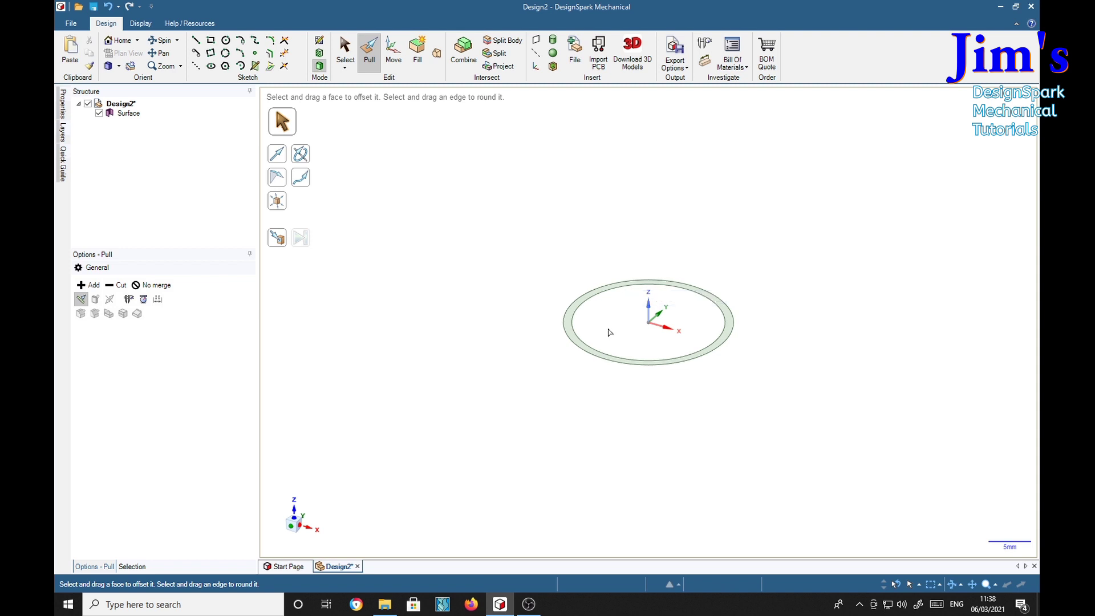
# - Pull the ring upward into a tall hollow tube, raise its top end, and select the Solid
pyautogui.click(571, 321)
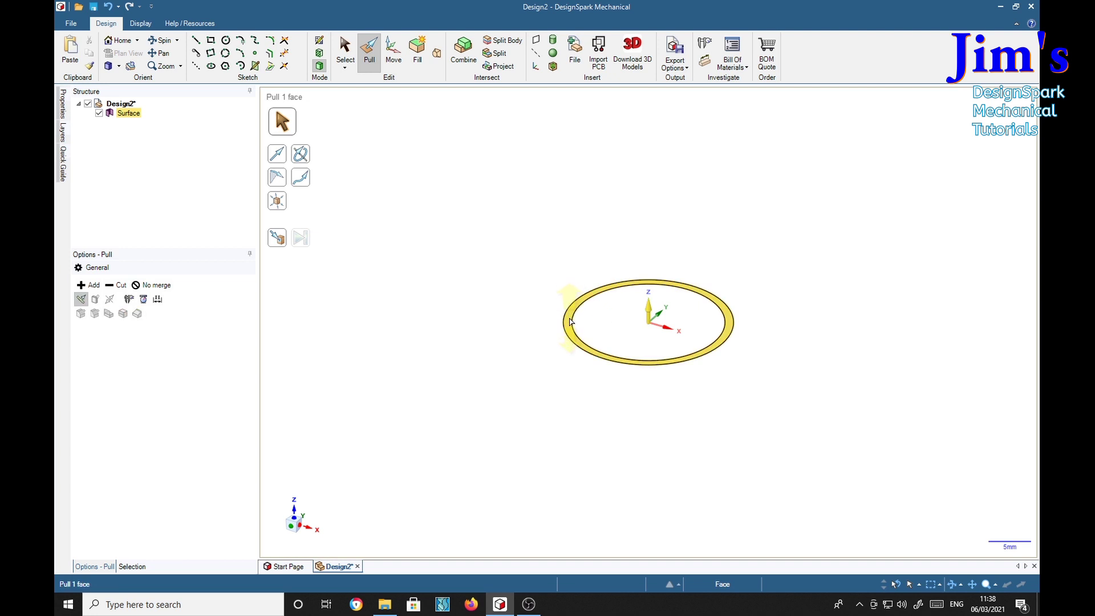
pyautogui.moveTo(566, 246); pyautogui.dragTo(565, 95)
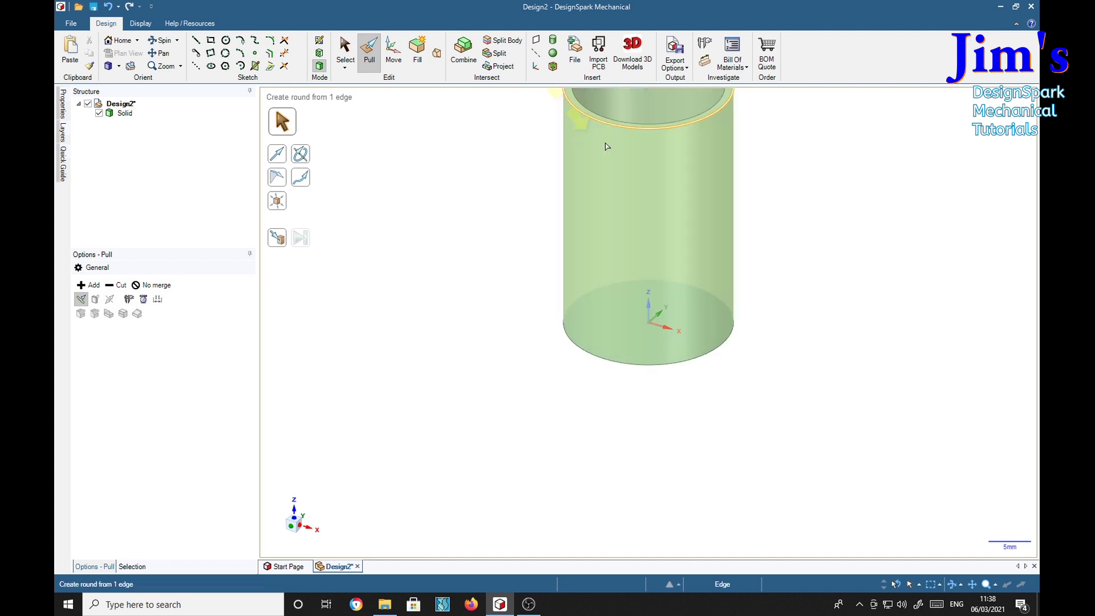
pyautogui.keyDown('shift'); pyautogui.moveTo(790, 195); pyautogui.dragTo(752, 329, button='middle'); pyautogui.keyUp('shift')
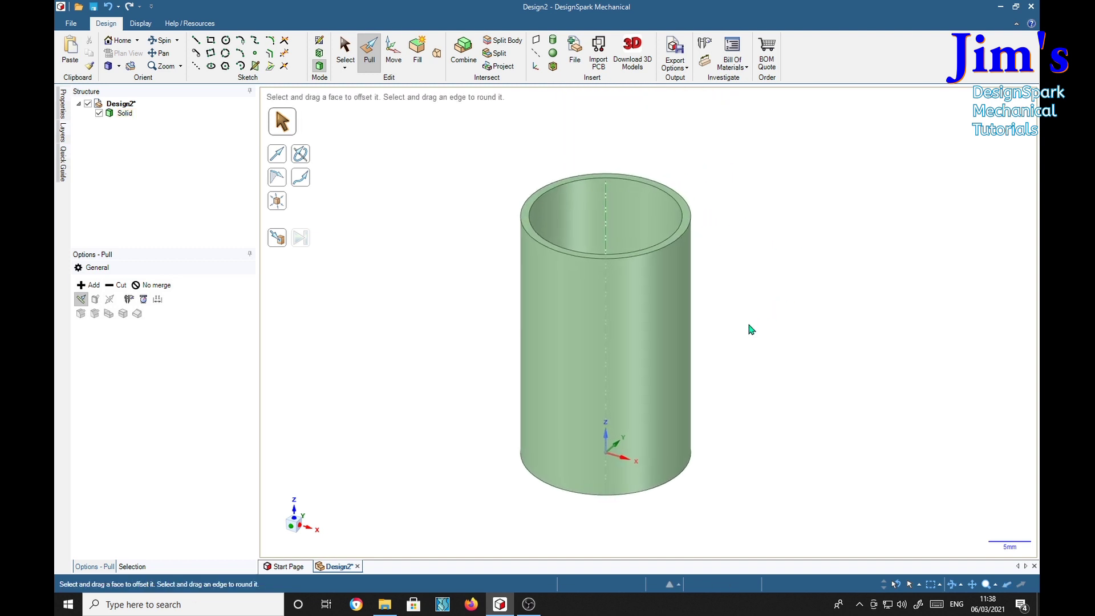
pyautogui.click(688, 217)
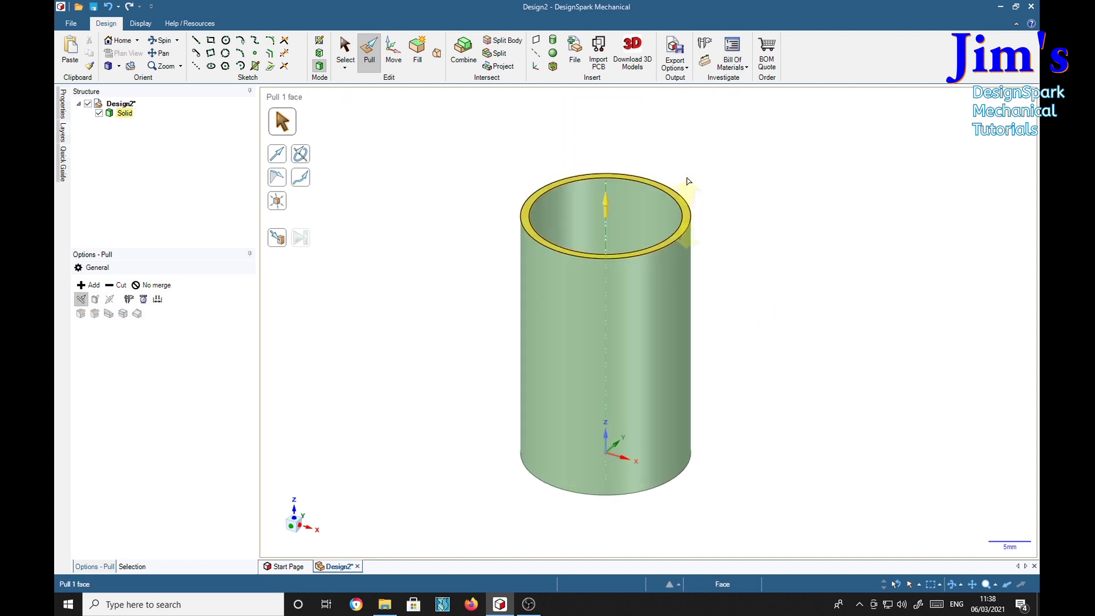
pyautogui.moveTo(687, 181); pyautogui.dragTo(688, 120)
pyautogui.click(817, 325)
pyautogui.click(611, 293)
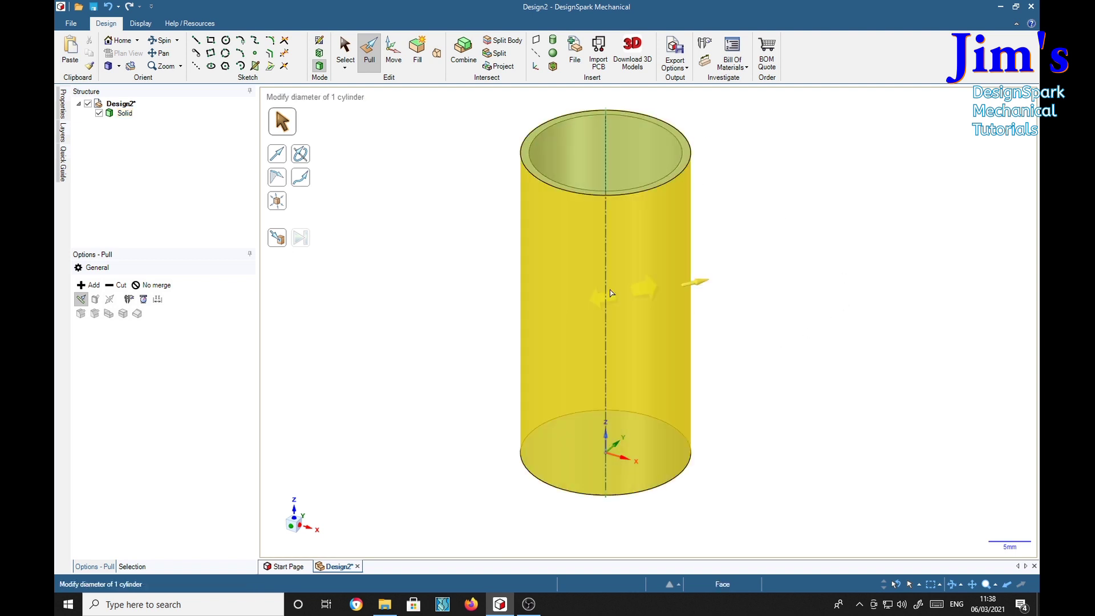
pyautogui.click(483, 262)
pyautogui.click(124, 113)
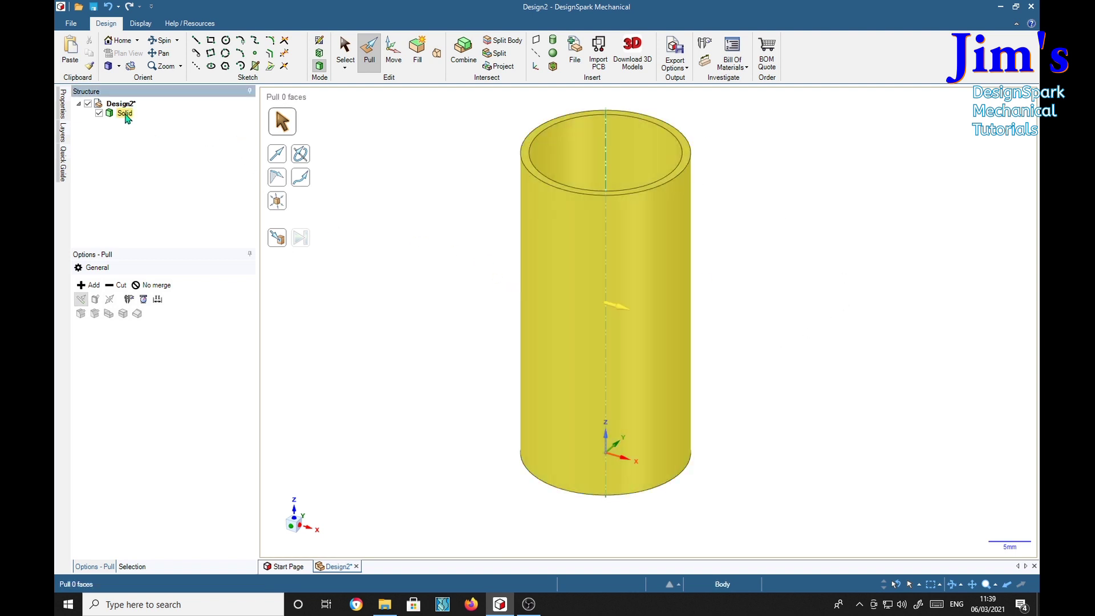
# - Move a copy of the tube out beside the original
pyautogui.click(392, 52)
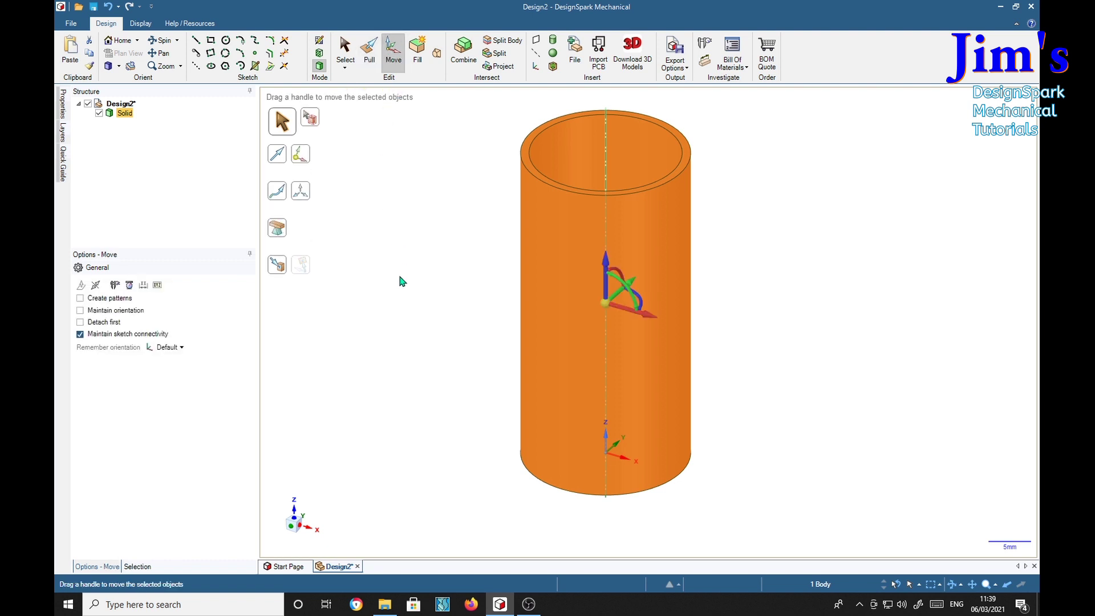
pyautogui.press('ctrl')
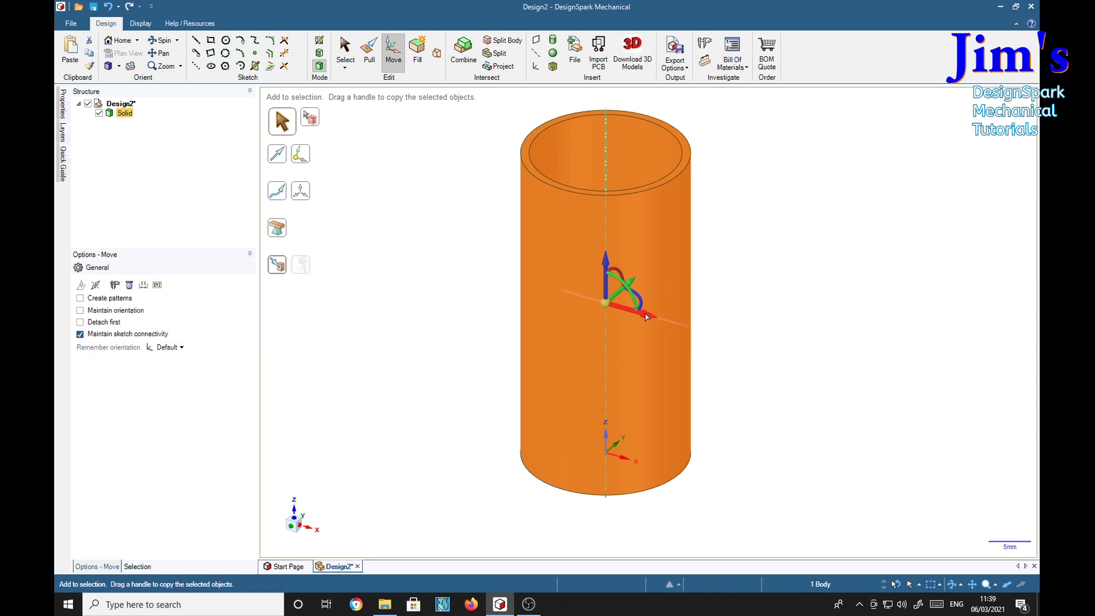
pyautogui.keyDown('ctrl'); pyautogui.moveTo(704, 329); pyautogui.dragTo(912, 400); pyautogui.keyUp('ctrl')
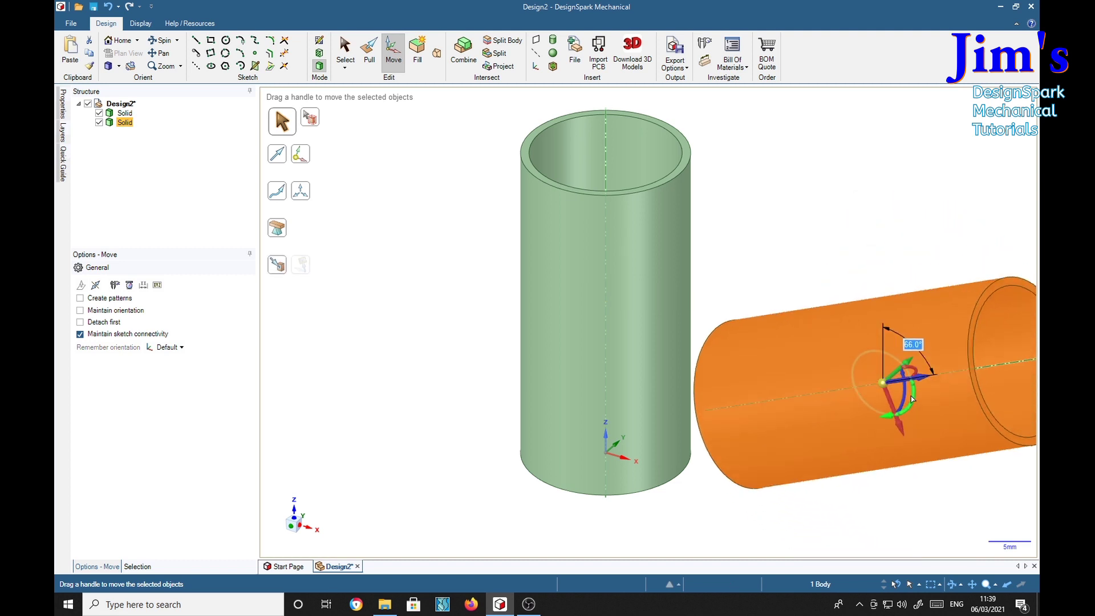
# - Rotate the copy 90° to lie horizontally and set its move pivot on its end face
pyautogui.write('90')
pyautogui.press('Return')
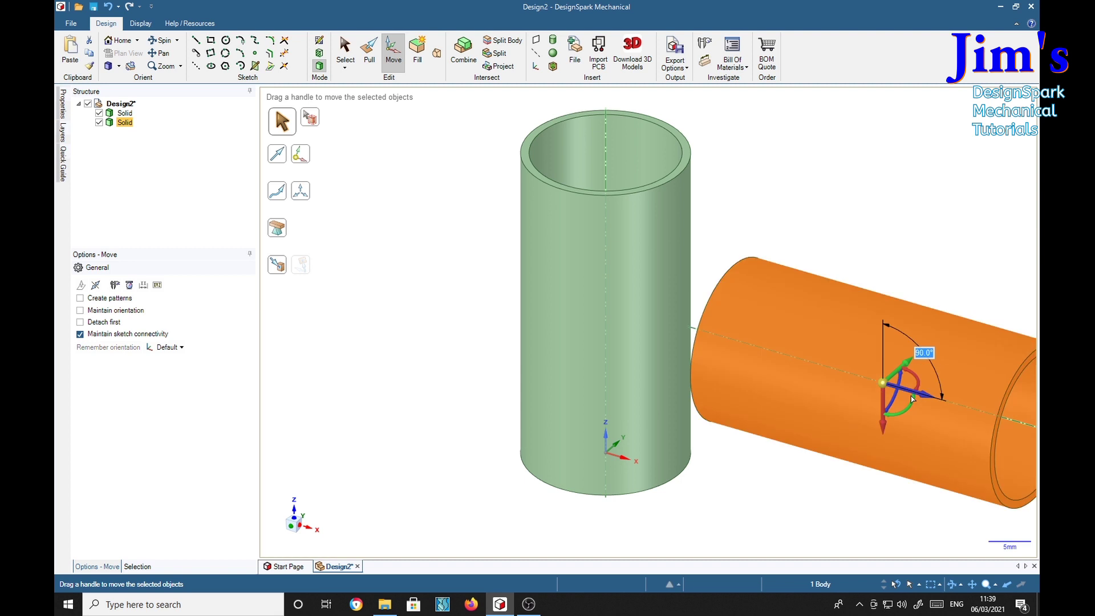
pyautogui.moveTo(765, 505); pyautogui.dragTo(862, 474, button='middle')
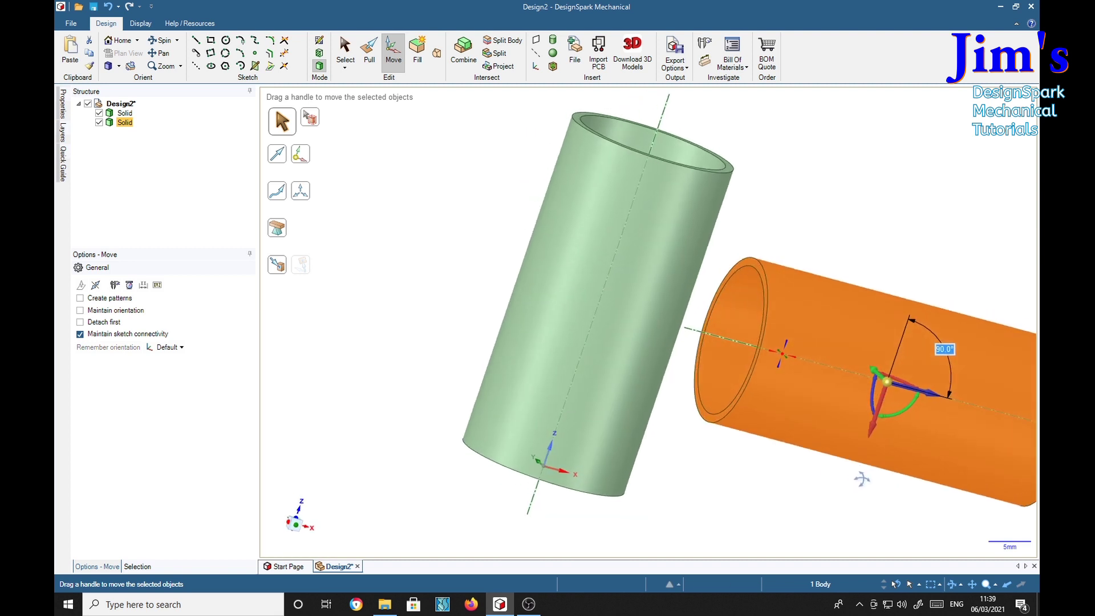
pyautogui.click(946, 452)
pyautogui.moveTo(888, 388); pyautogui.dragTo(763, 349)
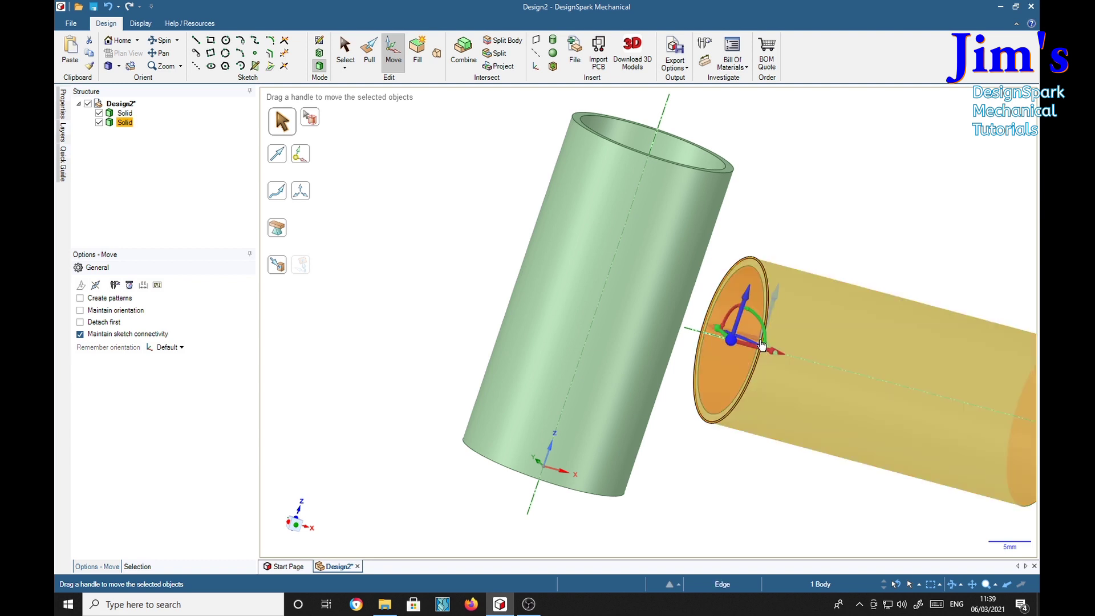
pyautogui.moveTo(757, 479)
pyautogui.keyDown('shift'); pyautogui.mouseDown(button='middle')
pyautogui.moveTo(769, 487)
pyautogui.moveTo(713, 447)
pyautogui.moveTo(764, 471)
pyautogui.mouseUp(button='middle'); pyautogui.keyUp('shift')
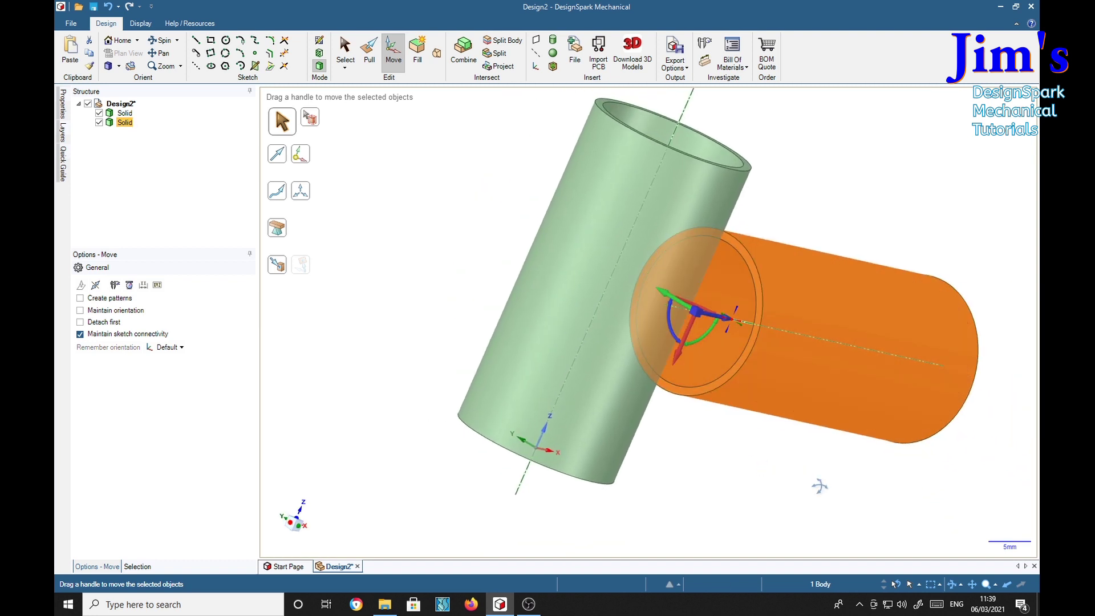
pyautogui.moveTo(819, 486); pyautogui.dragTo(756, 489, button='middle')
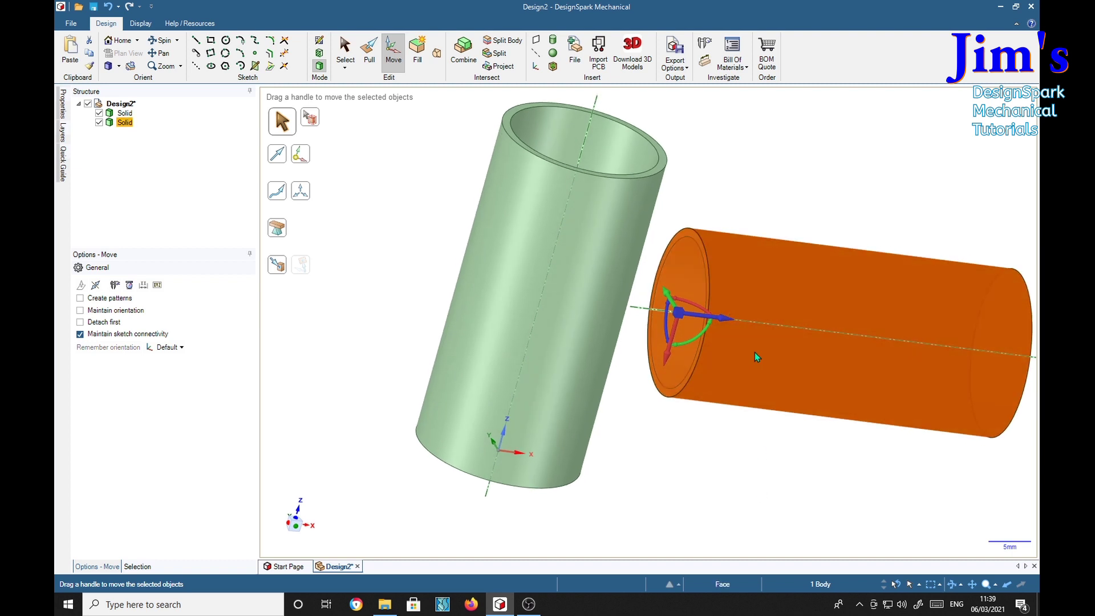
# - Move the horizontal tube Up To the upright tube's axis so they form a T
pyautogui.click(731, 320)
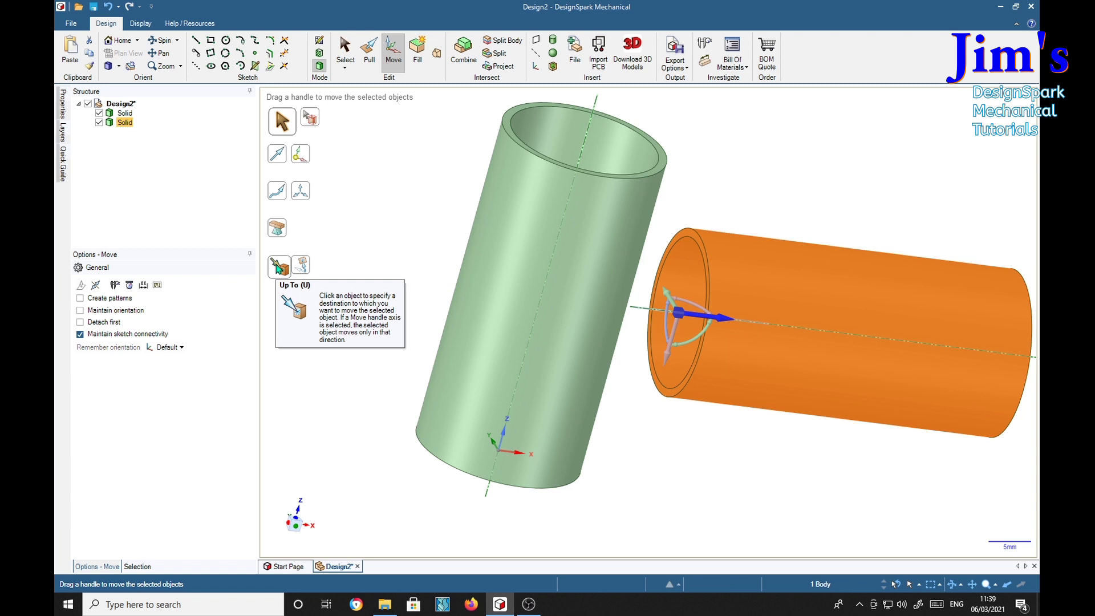
pyautogui.click(279, 267)
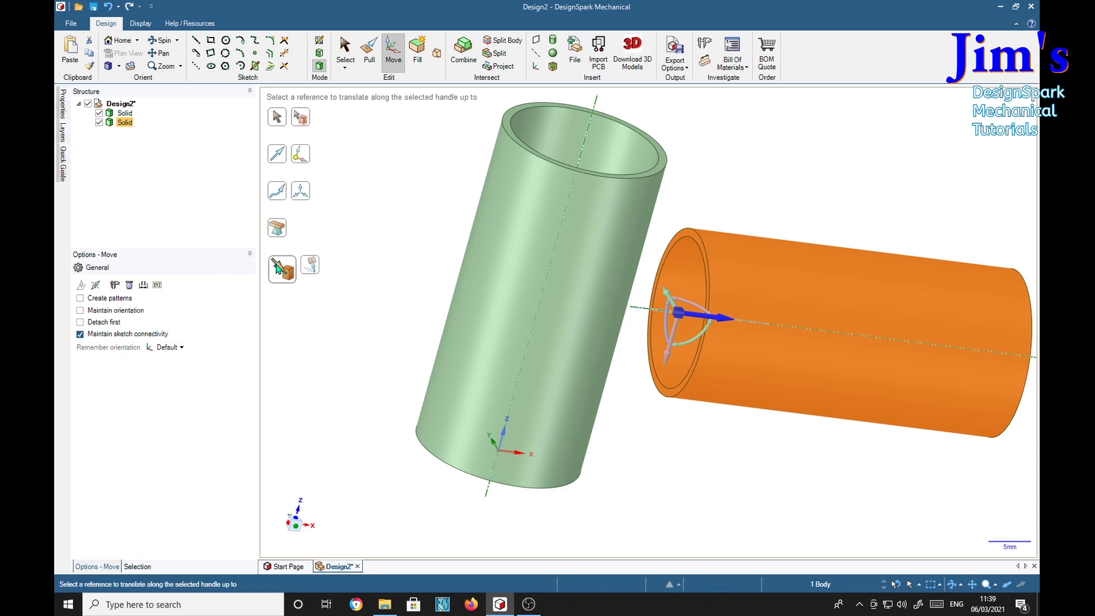
pyautogui.click(596, 100)
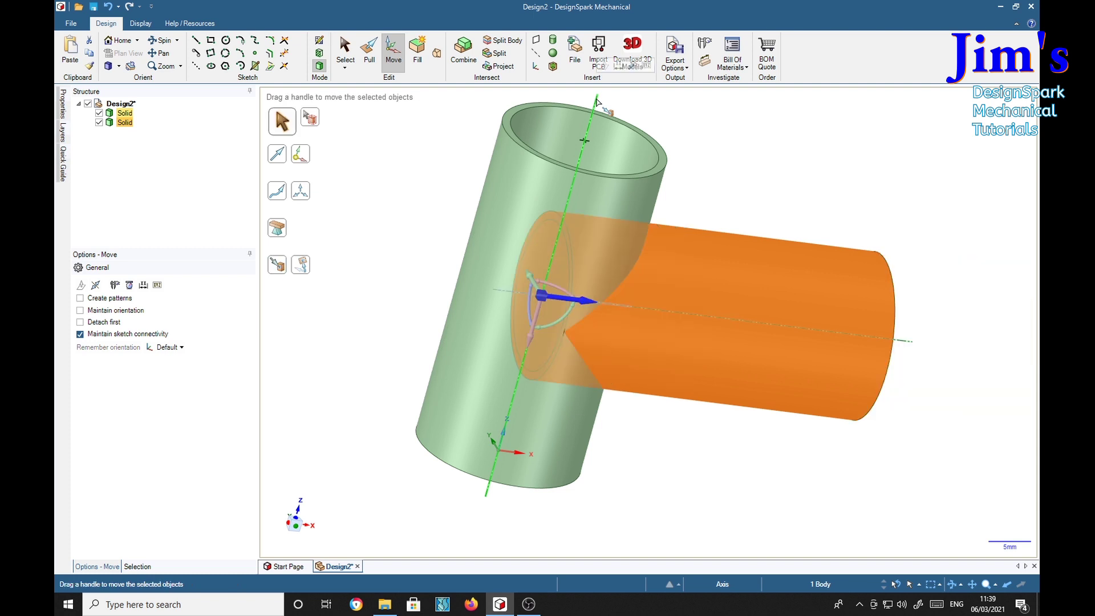
pyautogui.moveTo(882, 496); pyautogui.dragTo(823, 472, button='middle')
pyautogui.click(836, 506)
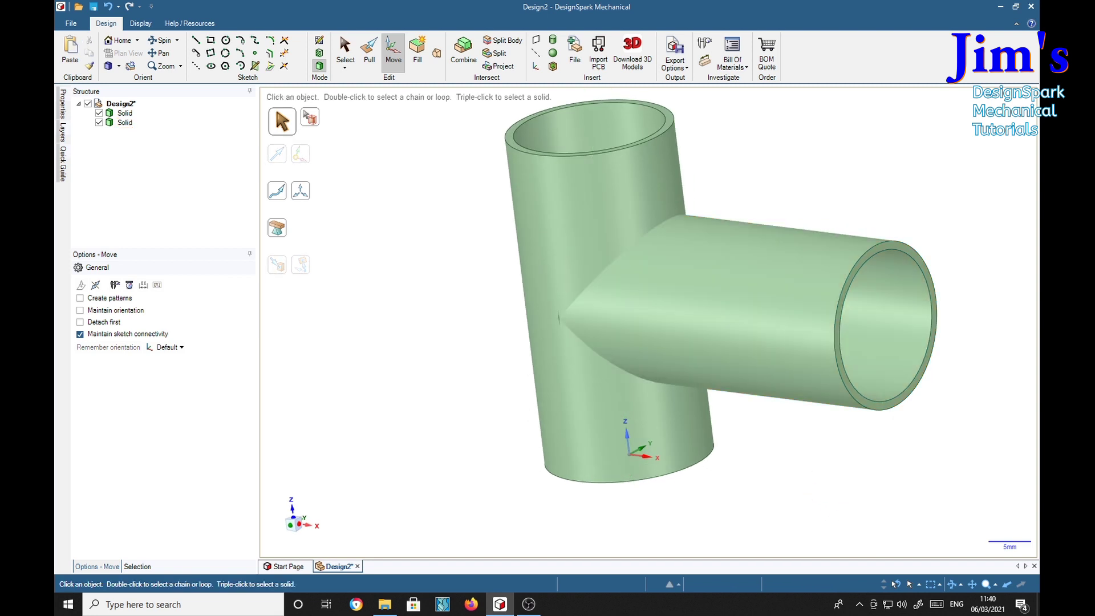
pyautogui.moveTo(758, 137)
pyautogui.keyDown('shift'); pyautogui.mouseDown(button='middle')
pyautogui.moveTo(760, 211)
pyautogui.moveTo(744, 169)
pyautogui.moveTo(748, 193)
pyautogui.moveTo(806, 237)
pyautogui.moveTo(802, 292)
pyautogui.moveTo(804, 268)
pyautogui.moveTo(907, 269)
pyautogui.moveTo(872, 298)
pyautogui.moveTo(669, 250)
pyautogui.mouseUp(button='middle'); pyautogui.keyUp('shift')
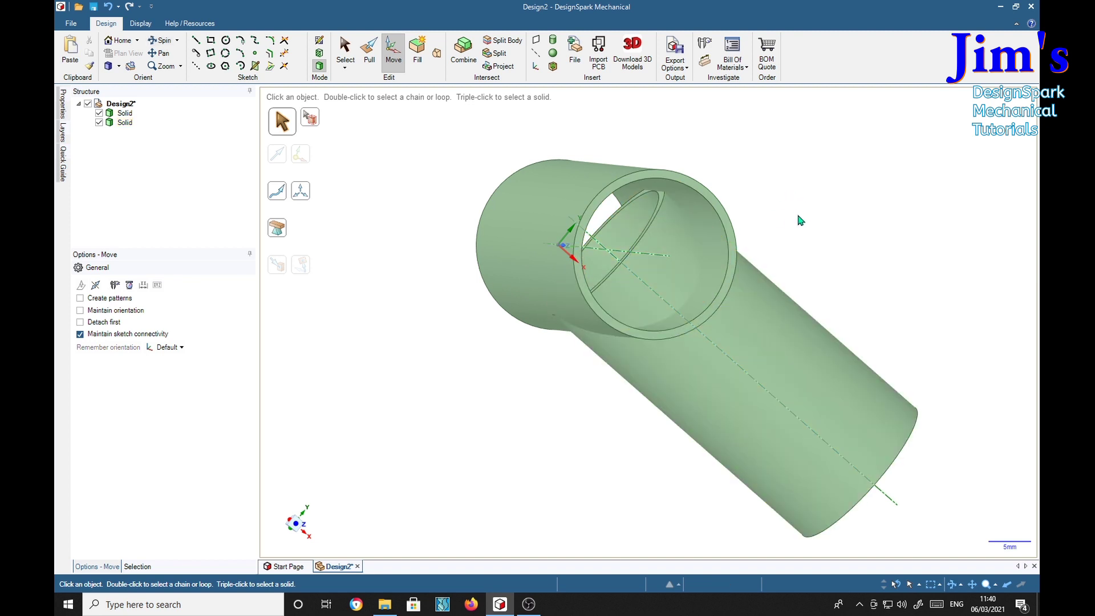
pyautogui.moveTo(877, 232); pyautogui.dragTo(787, 188, button='middle')
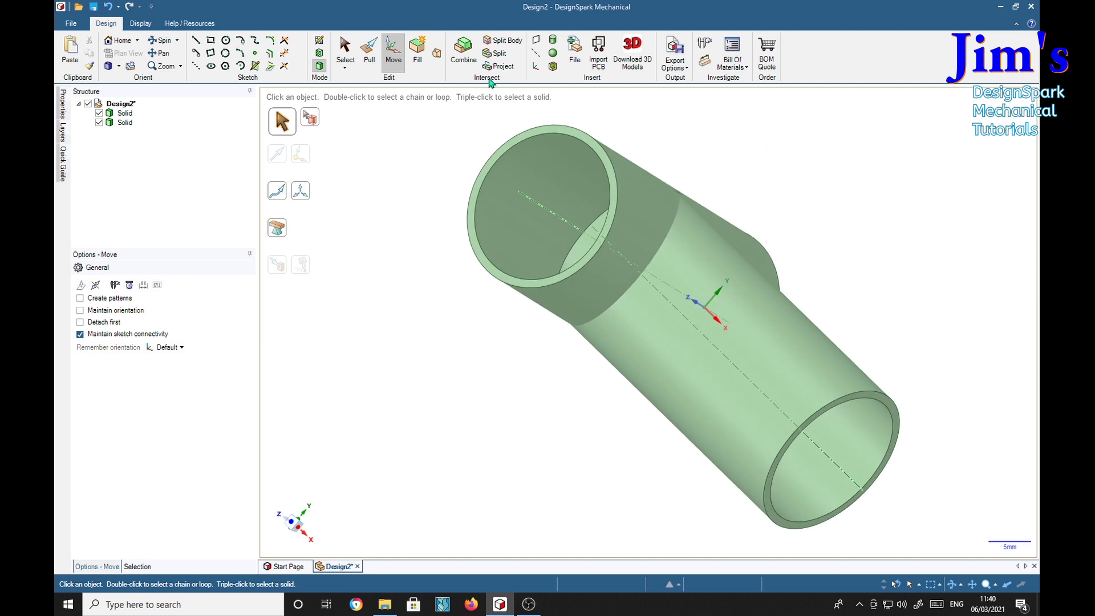
# - Split the upright tube with the yellow tube as cutter, giving four solids
pyautogui.click(498, 44)
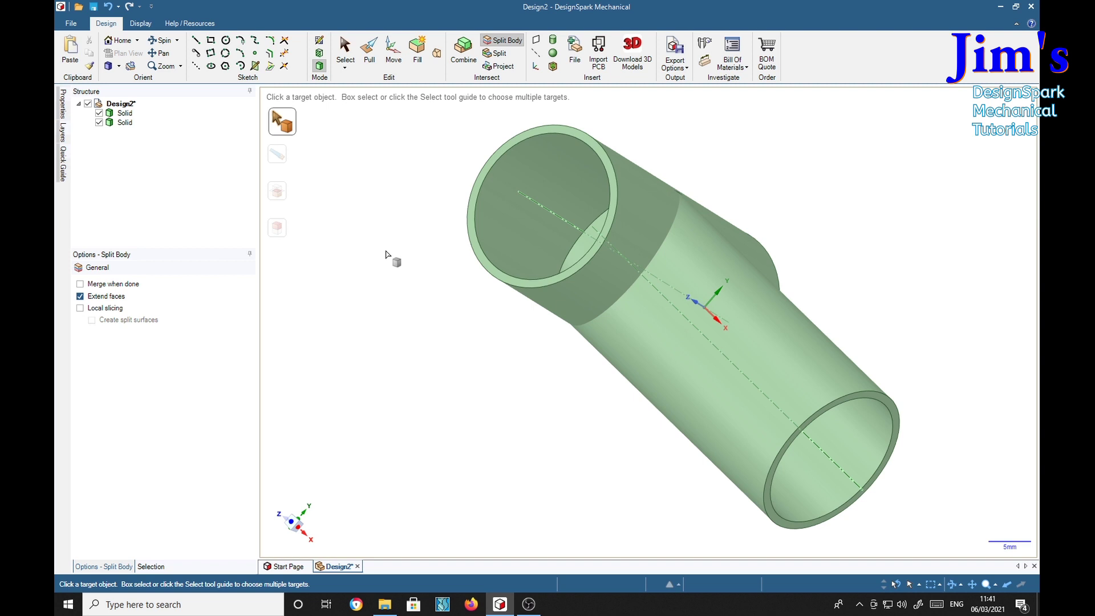
pyautogui.click(126, 114)
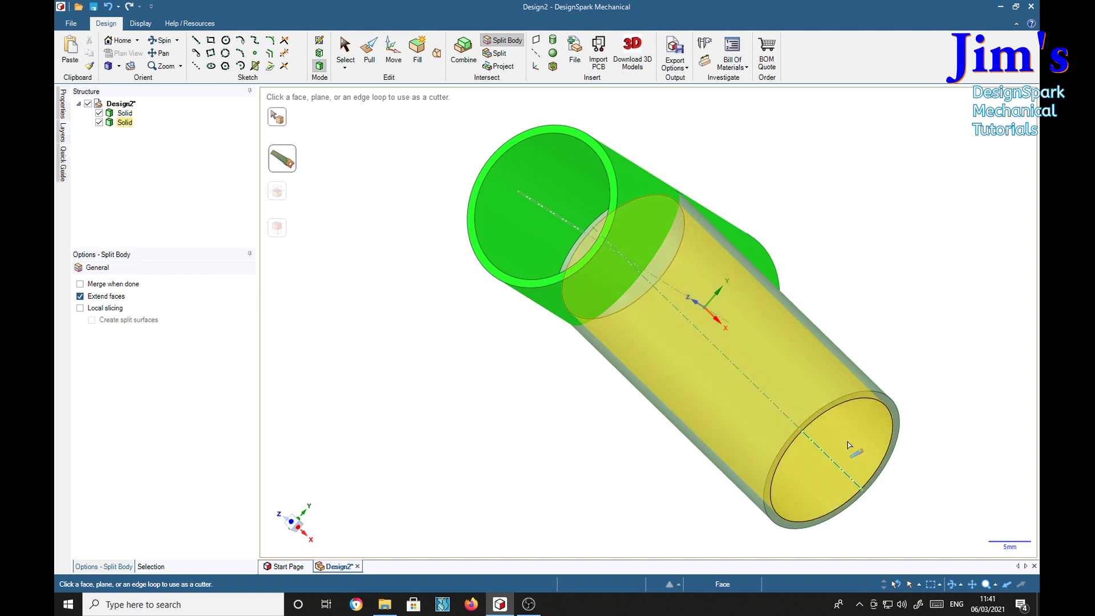
pyautogui.click(849, 445)
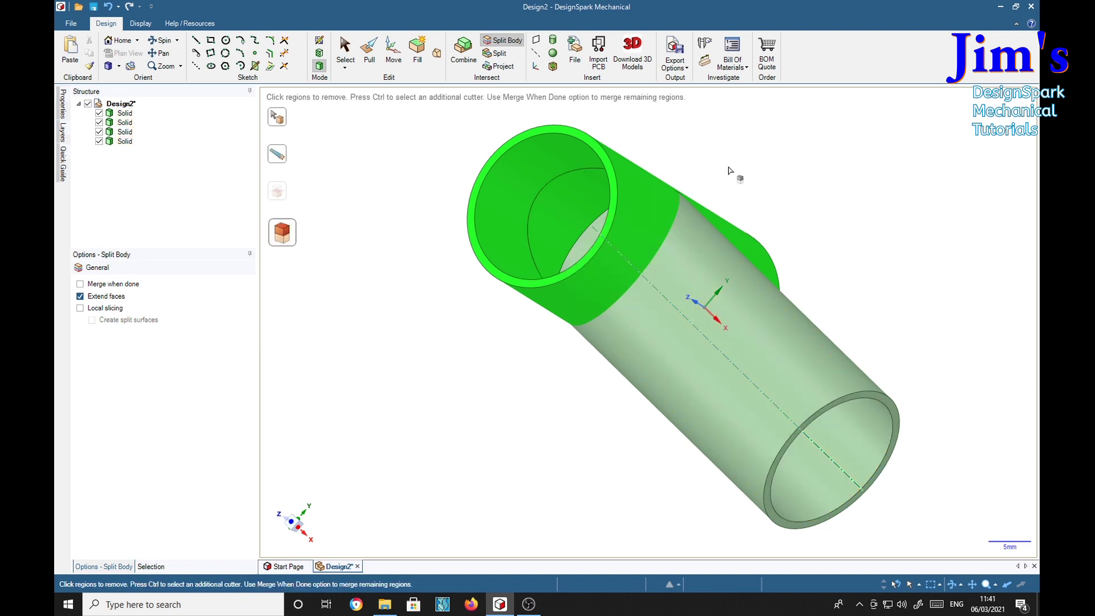
pyautogui.moveTo(728, 170); pyautogui.dragTo(819, 223, button='middle')
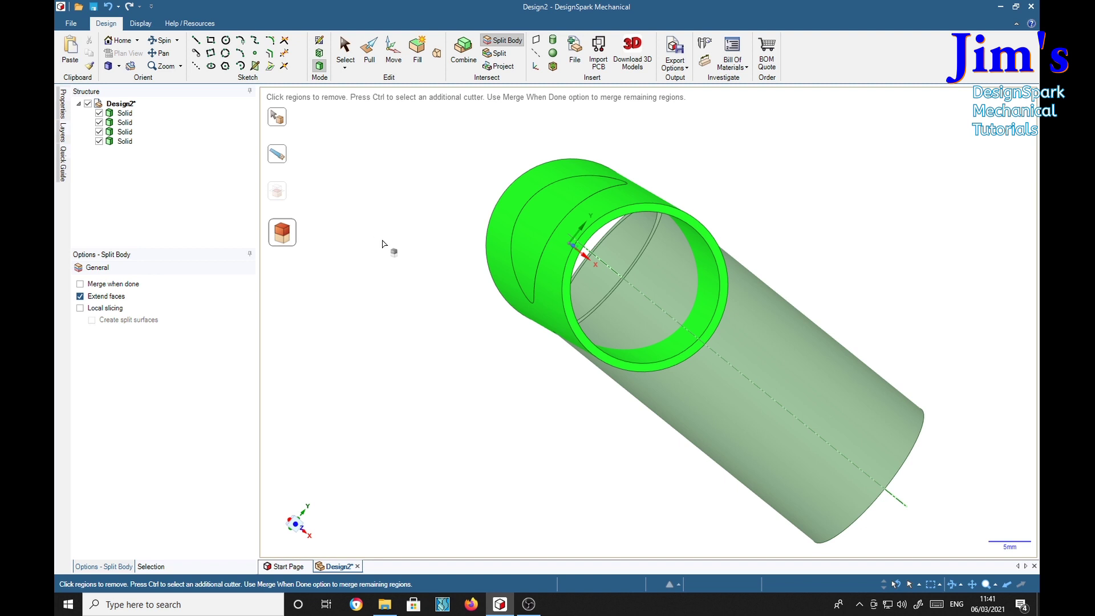
pyautogui.press('Escape')
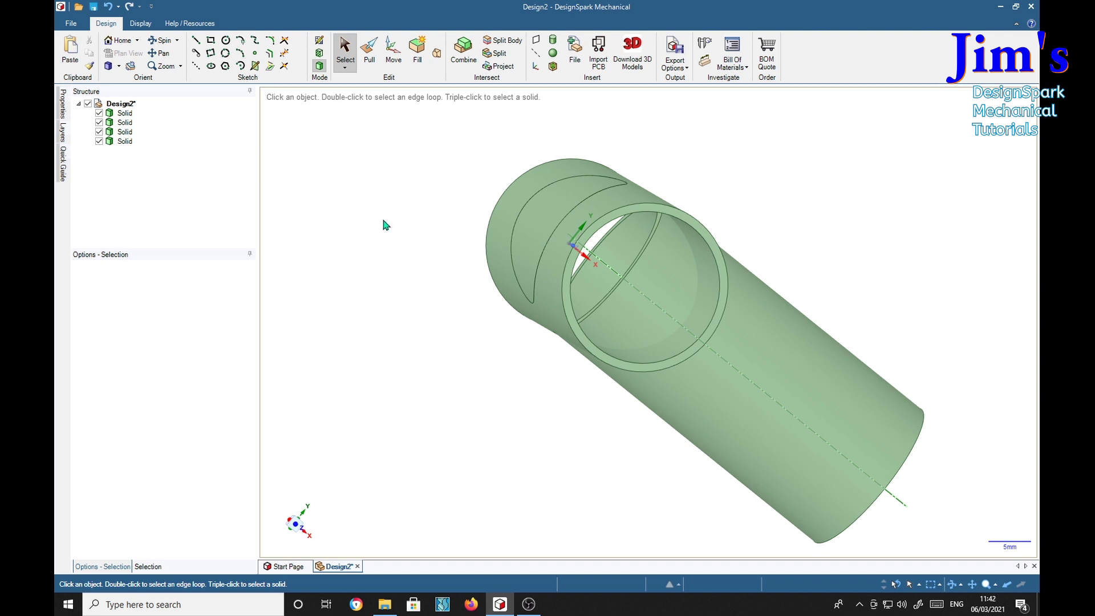
# - Split the first Solid using the other tube's annular end face as the cutter
pyautogui.click(501, 40)
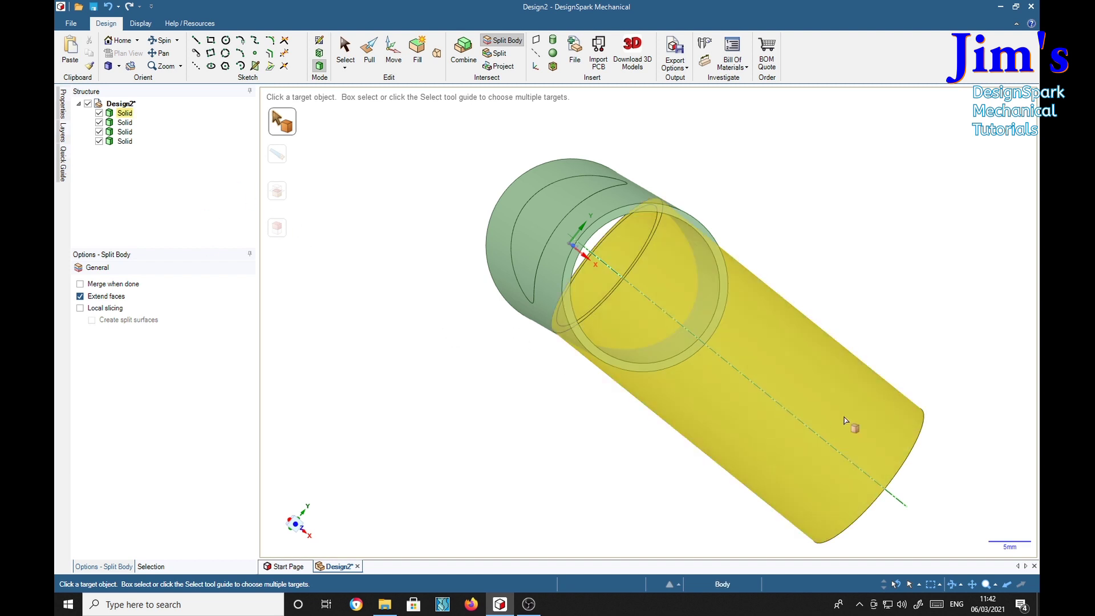
pyautogui.click(134, 114)
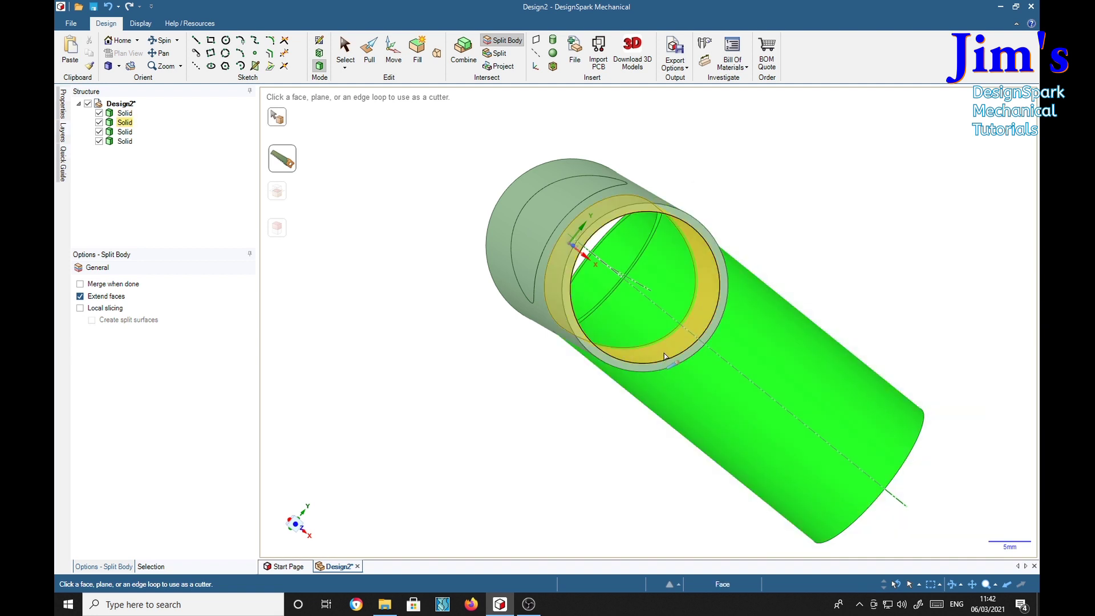
pyautogui.click(664, 356)
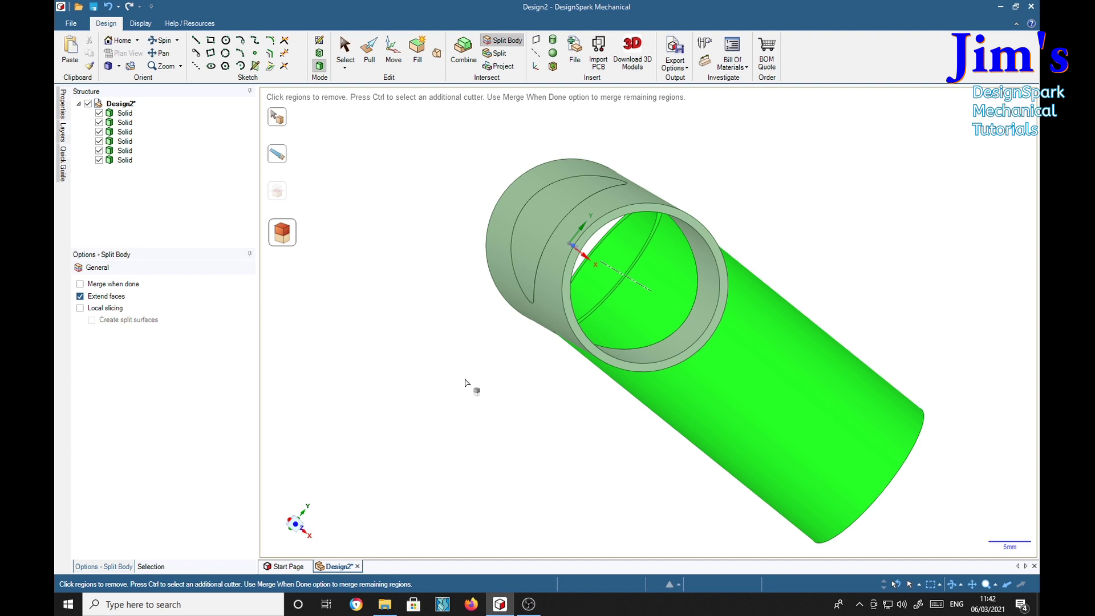
# - Remove the inner split region and delete the inner sleeve Solid from the Structure tree
pyautogui.click(648, 306)
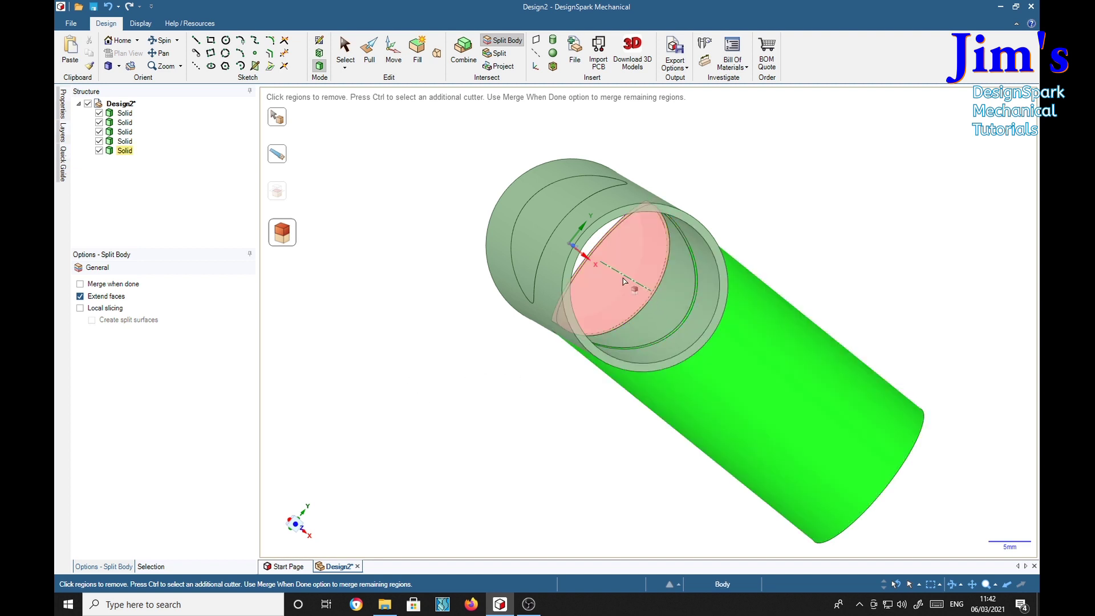
pyautogui.click(670, 309)
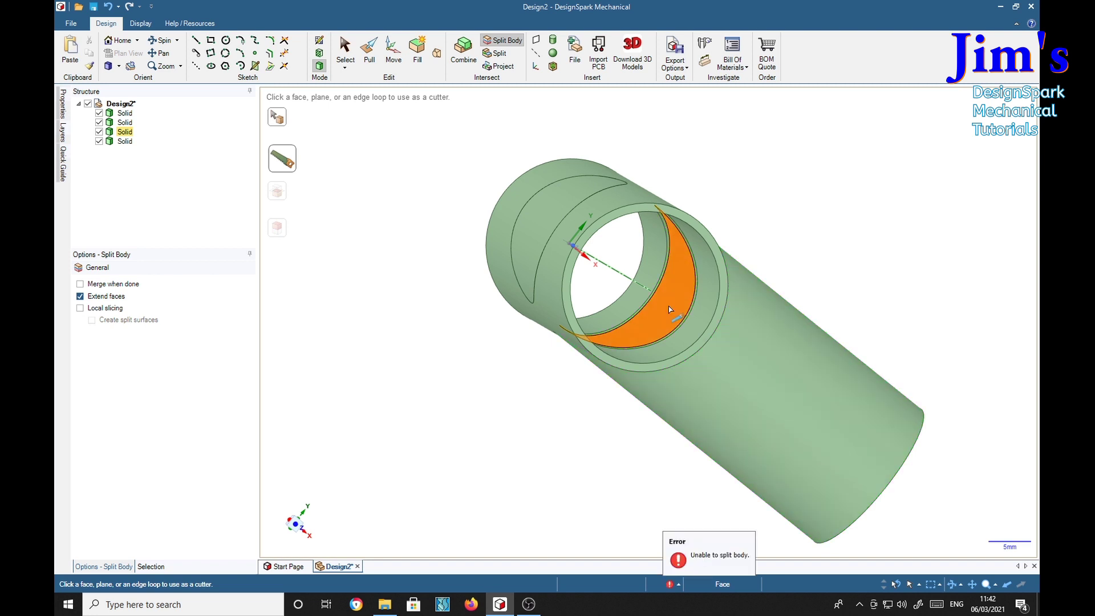
pyautogui.click(593, 362)
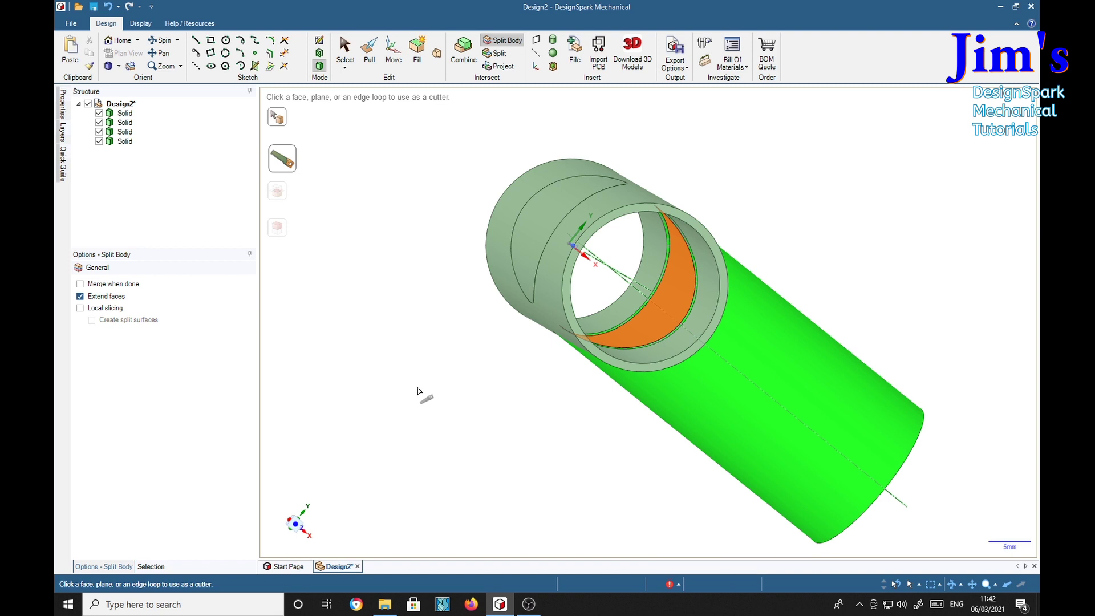
pyautogui.press('Escape')
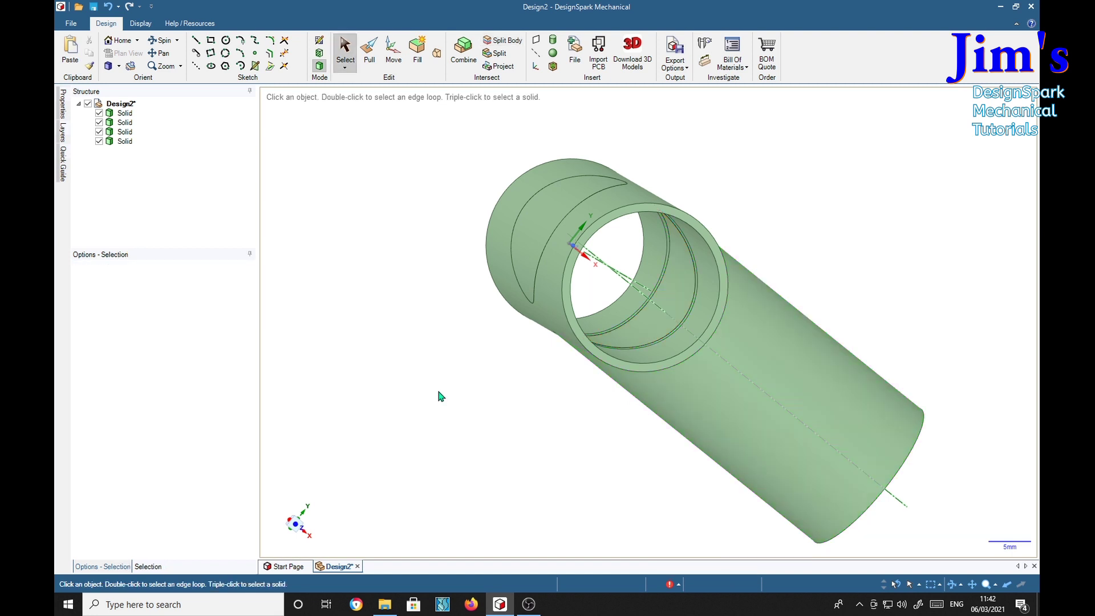
pyautogui.rightClick(131, 135)
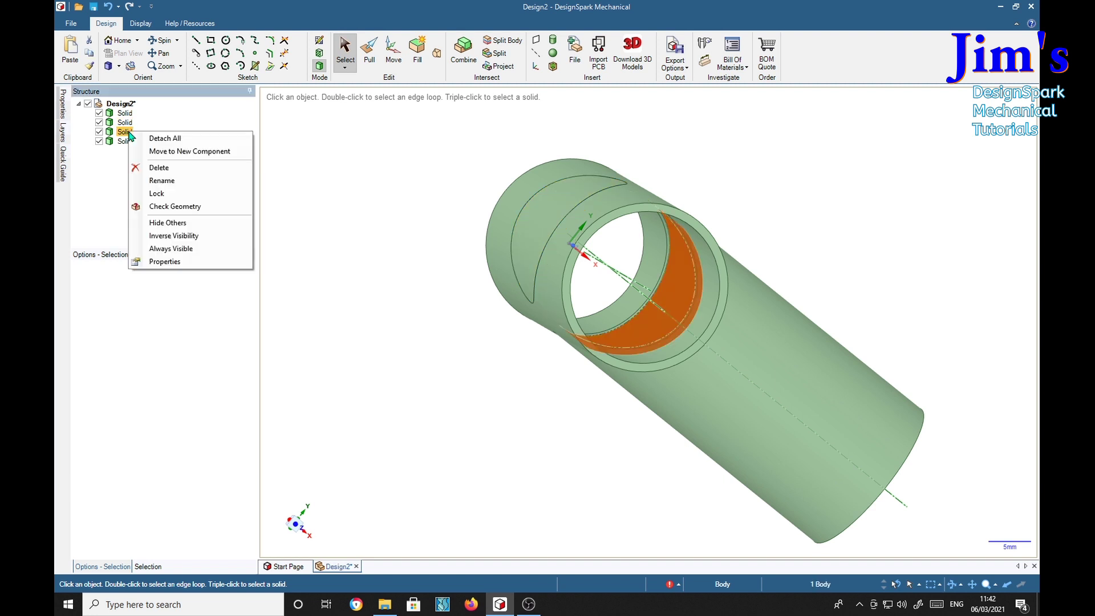
pyautogui.click(157, 168)
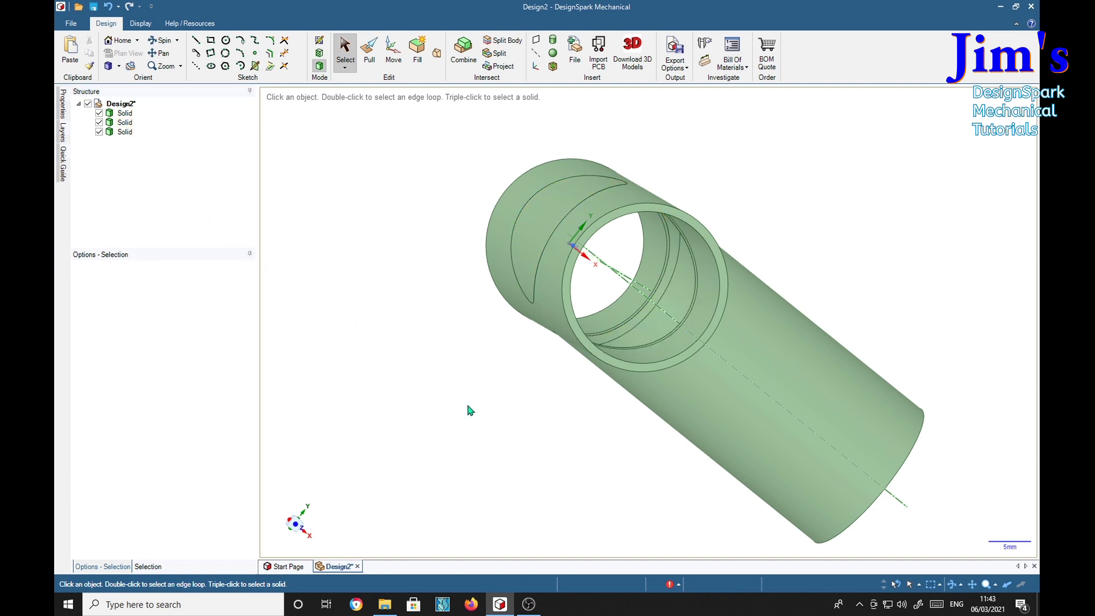
# - Select all three Solids in the Structure tree and Combine them into one pipe junction
pyautogui.moveTo(498, 437); pyautogui.dragTo(508, 467, button='middle')
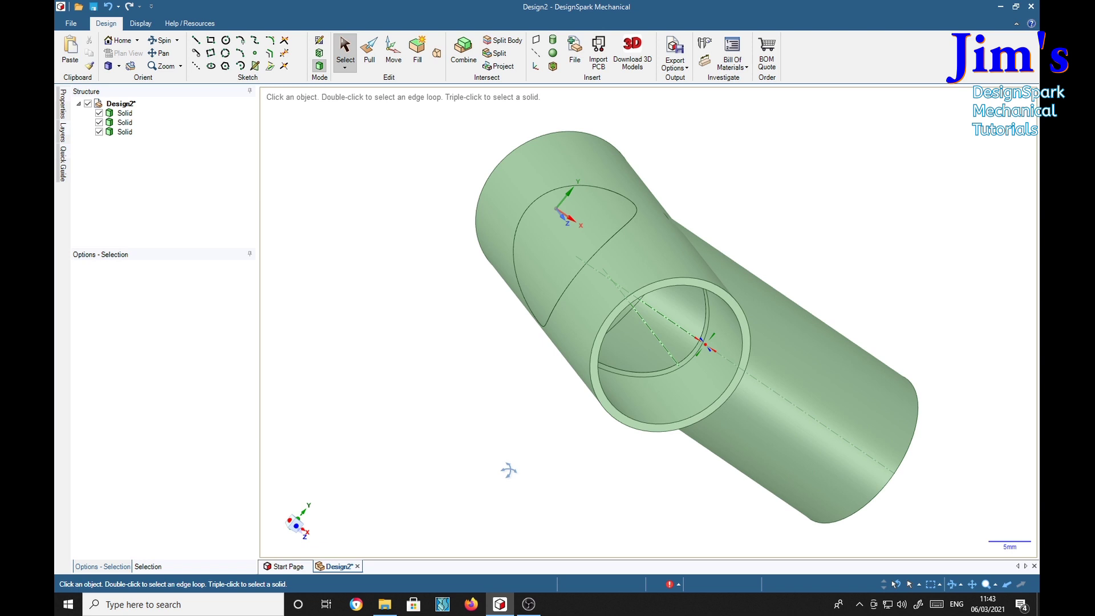
pyautogui.tripleClick(673, 354)
pyautogui.click(679, 352)
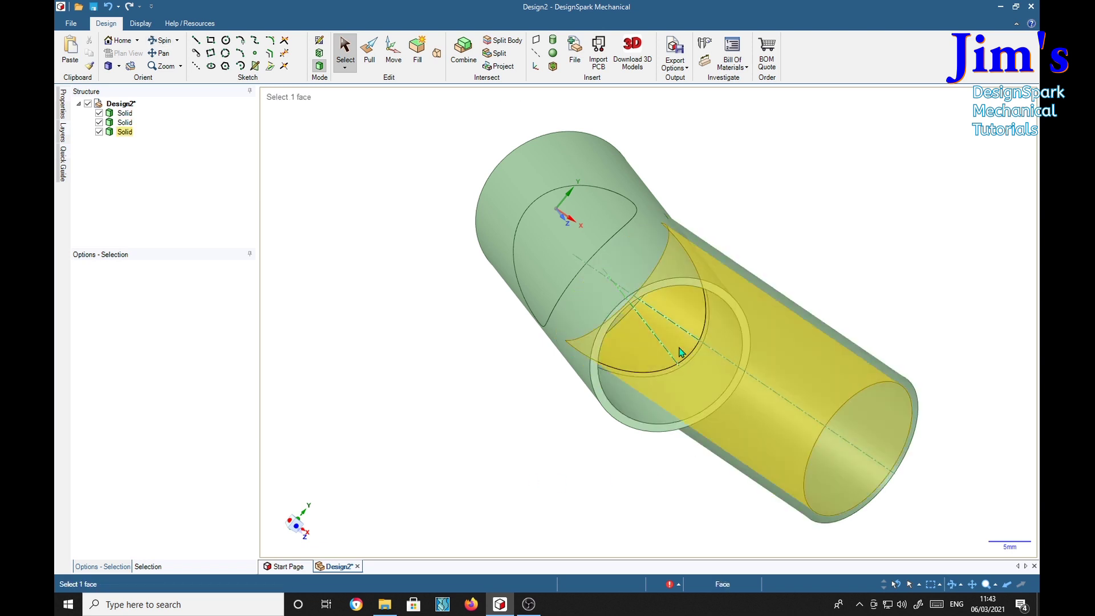
pyautogui.click(347, 445)
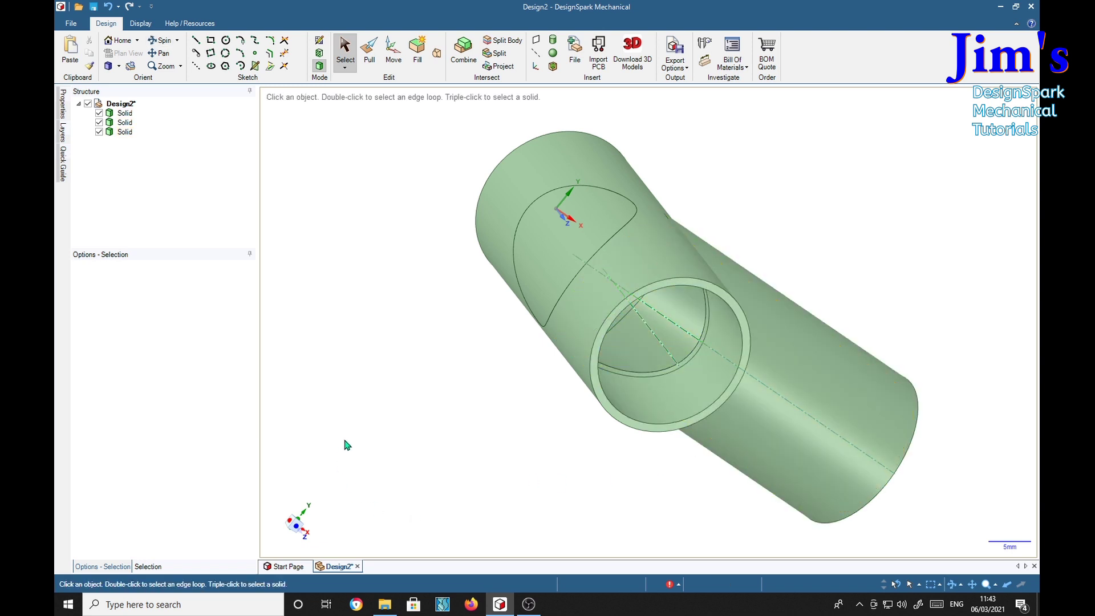
pyautogui.keyDown('ctrl'); pyautogui.click(126, 114); pyautogui.keyUp('ctrl')
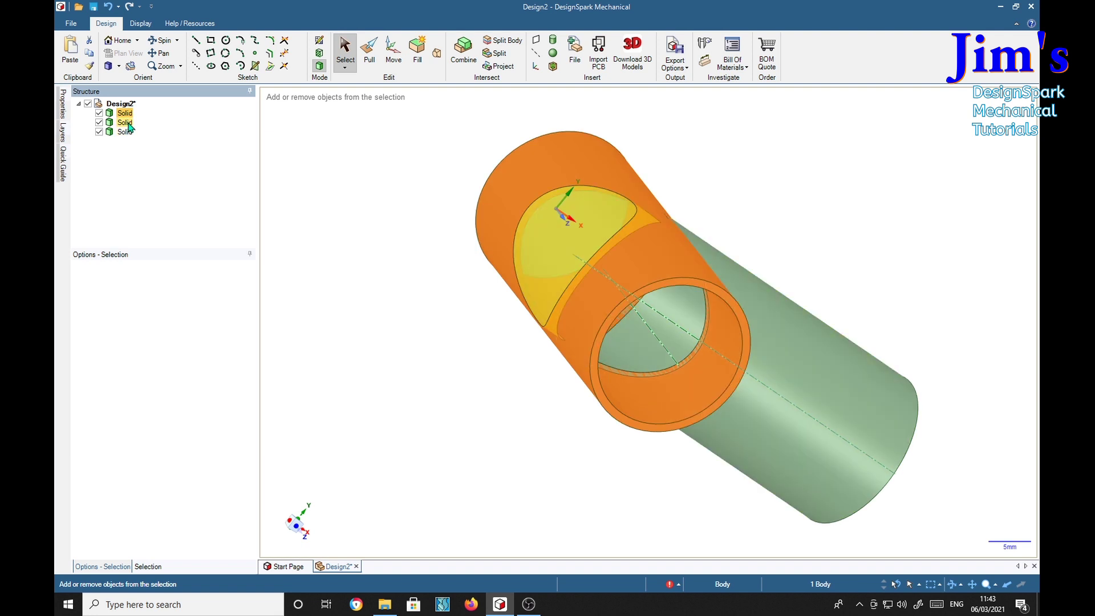
pyautogui.keyDown('ctrl'); pyautogui.click(125, 123); pyautogui.keyUp('ctrl')
pyautogui.keyDown('ctrl'); pyautogui.click(125, 132); pyautogui.keyUp('ctrl')
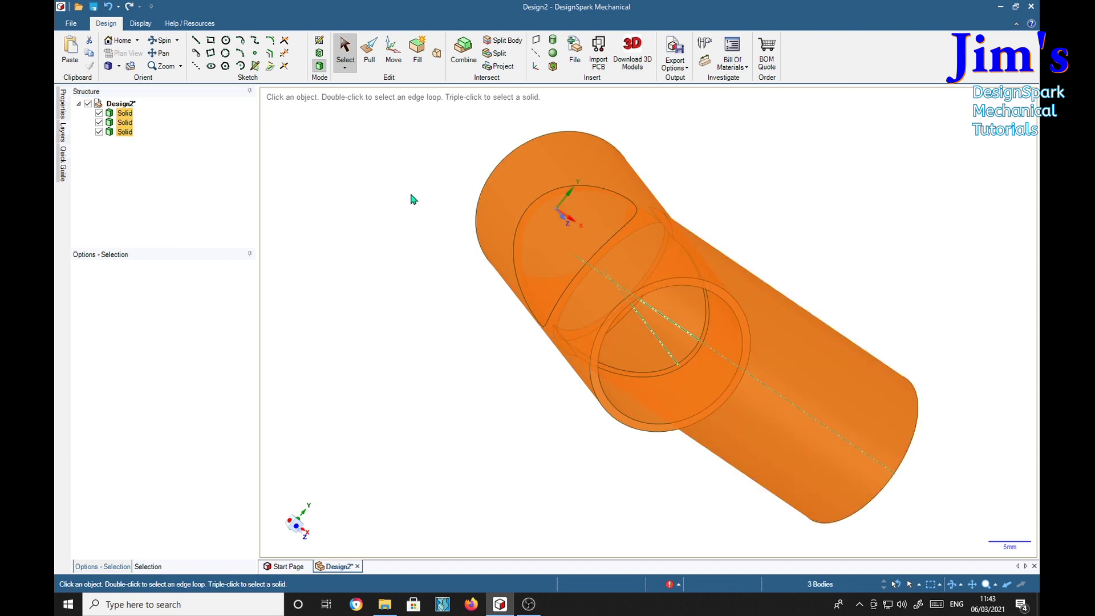
pyautogui.click(463, 53)
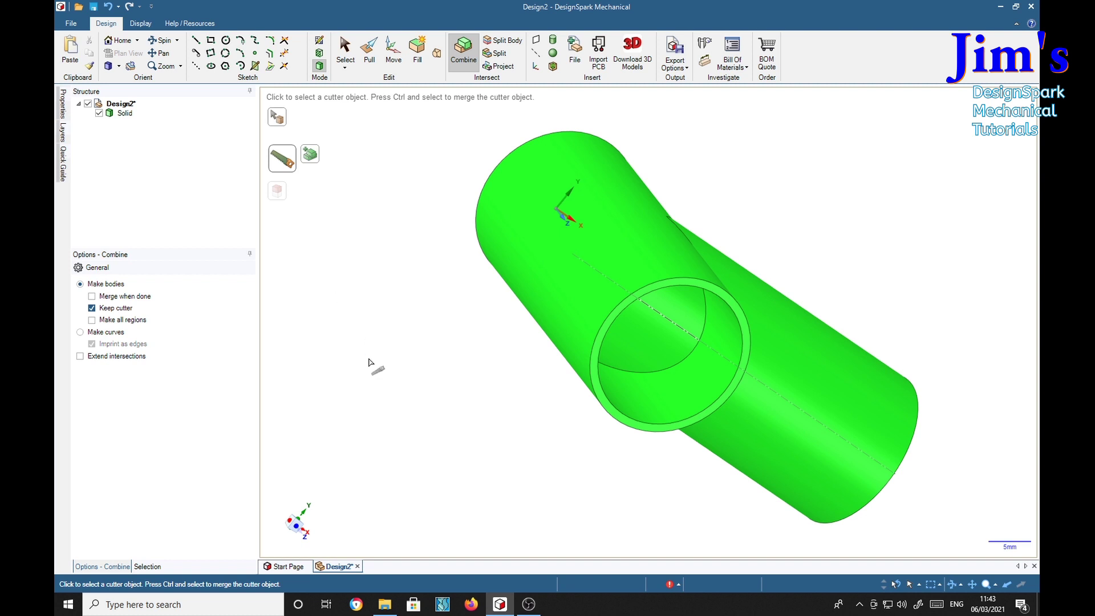
pyautogui.click(372, 368)
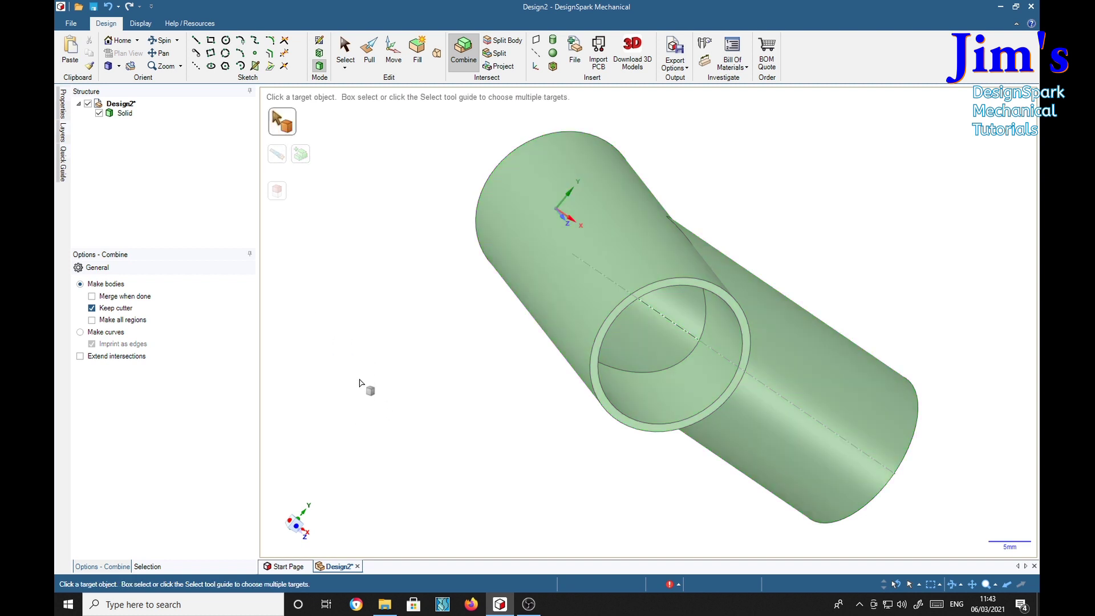
pyautogui.press('Escape')
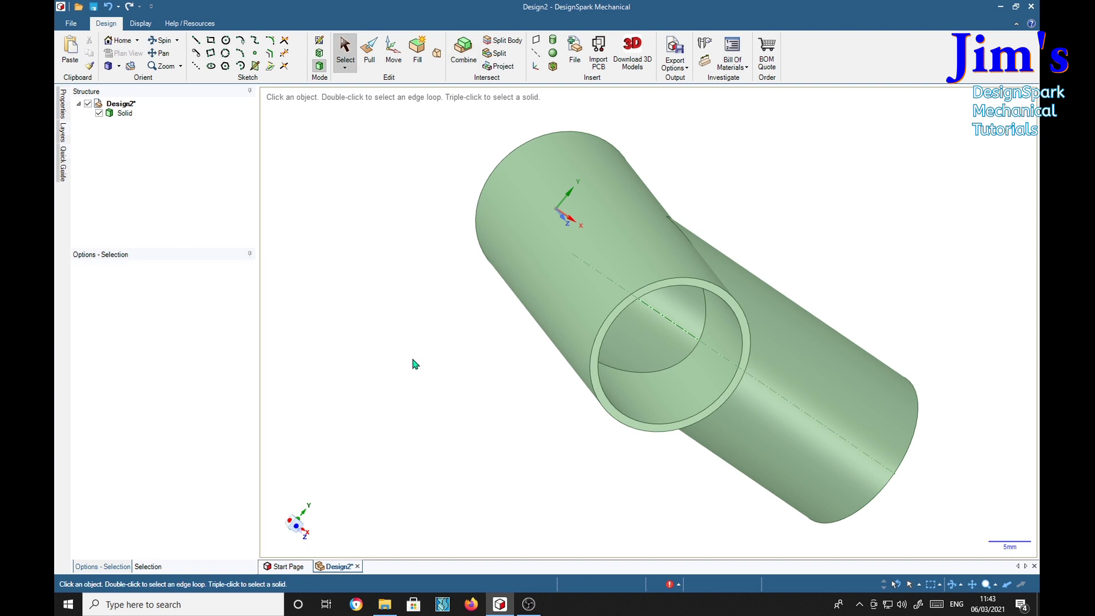
pyautogui.moveTo(433, 396)
pyautogui.mouseDown(button='middle')
pyautogui.moveTo(395, 340)
pyautogui.moveTo(426, 374)
pyautogui.moveTo(471, 345)
pyautogui.moveTo(403, 308)
pyautogui.moveTo(348, 330)
pyautogui.moveTo(298, 325)
pyautogui.moveTo(299, 367)
pyautogui.moveTo(235, 293)
pyautogui.moveTo(291, 327)
pyautogui.moveTo(354, 325)
pyautogui.mouseUp(button='middle')
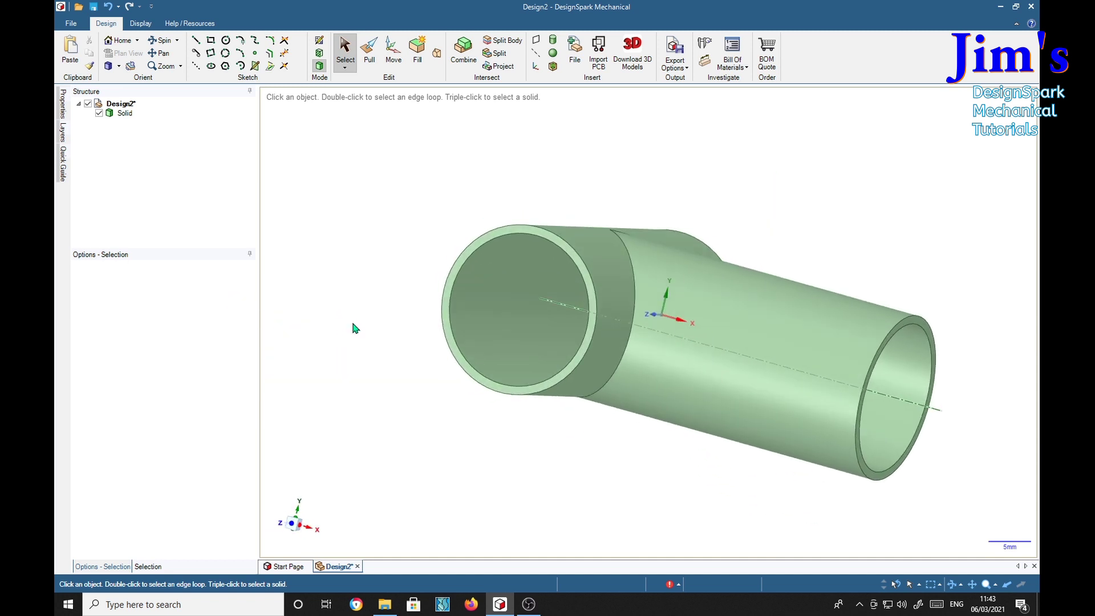
# - Sketch a small circle centred on the pipe's open end ring face
pyautogui.click(460, 259)
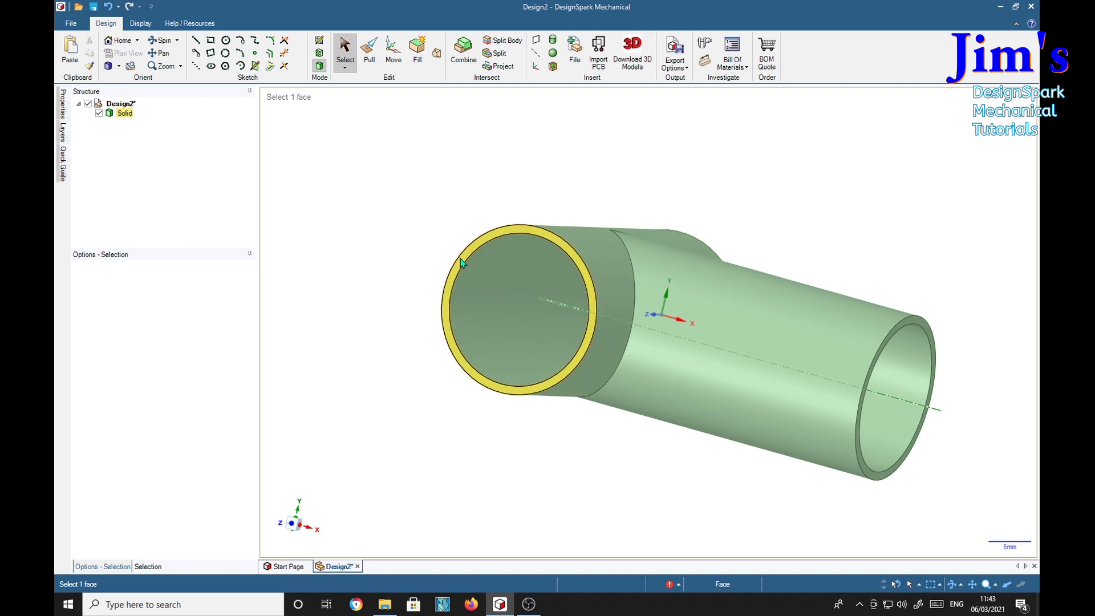
pyautogui.click(462, 260)
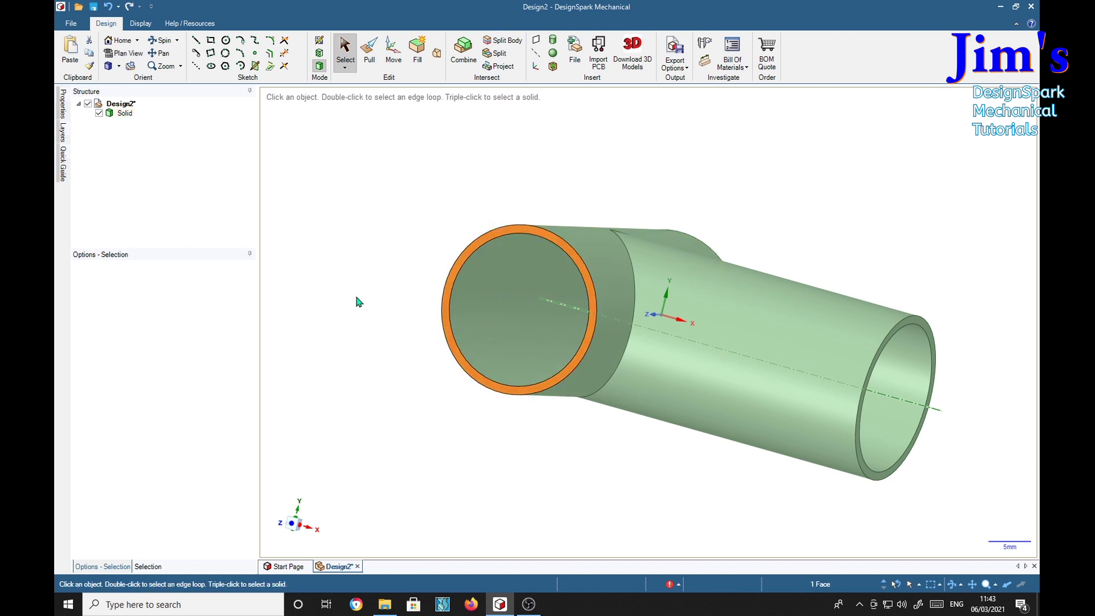
pyautogui.press('k')
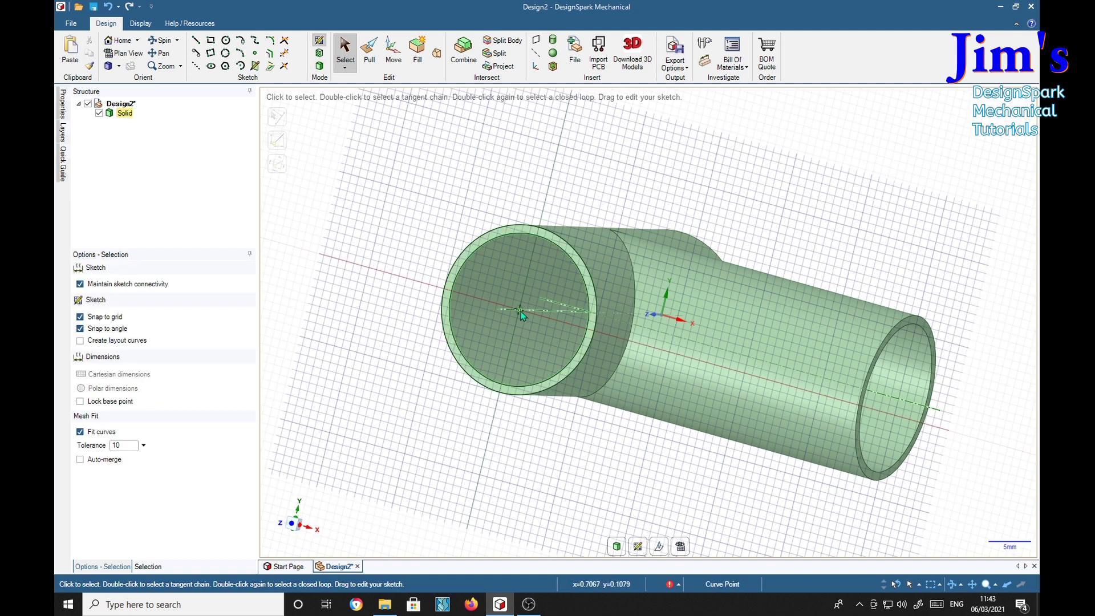
pyautogui.click(226, 40)
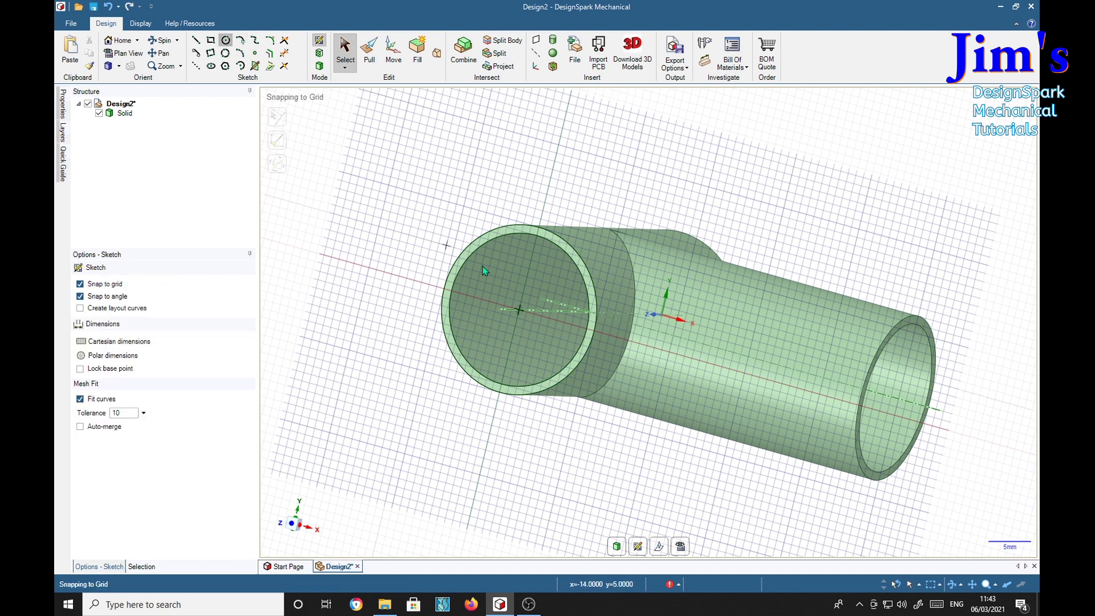
pyautogui.click(518, 310)
pyautogui.click(542, 331)
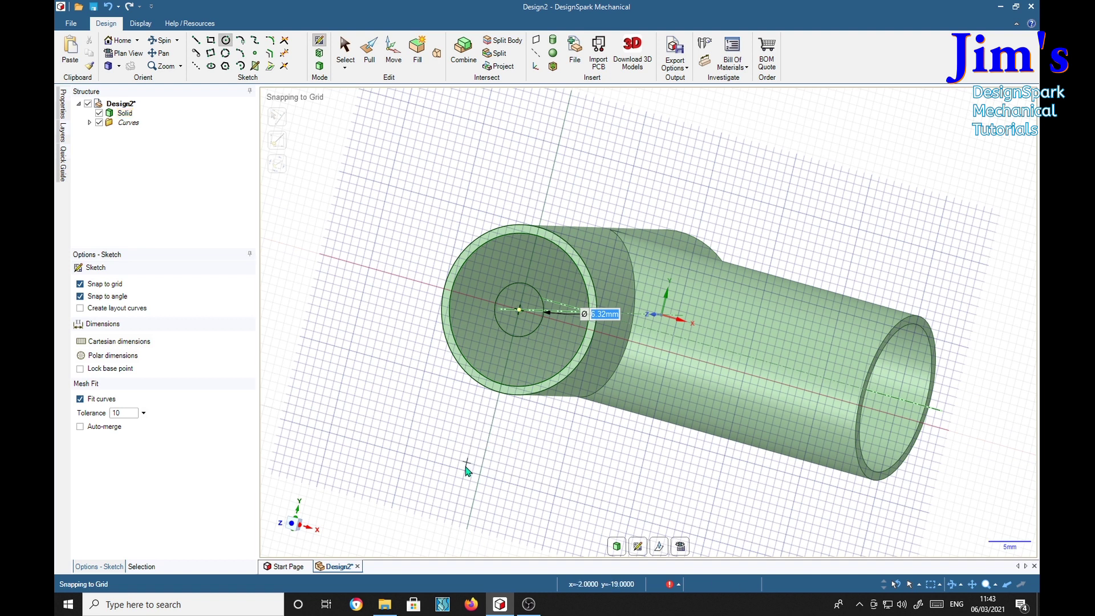
# - Pull the small circular face Up To the pipe's annular end face
pyautogui.press('p')
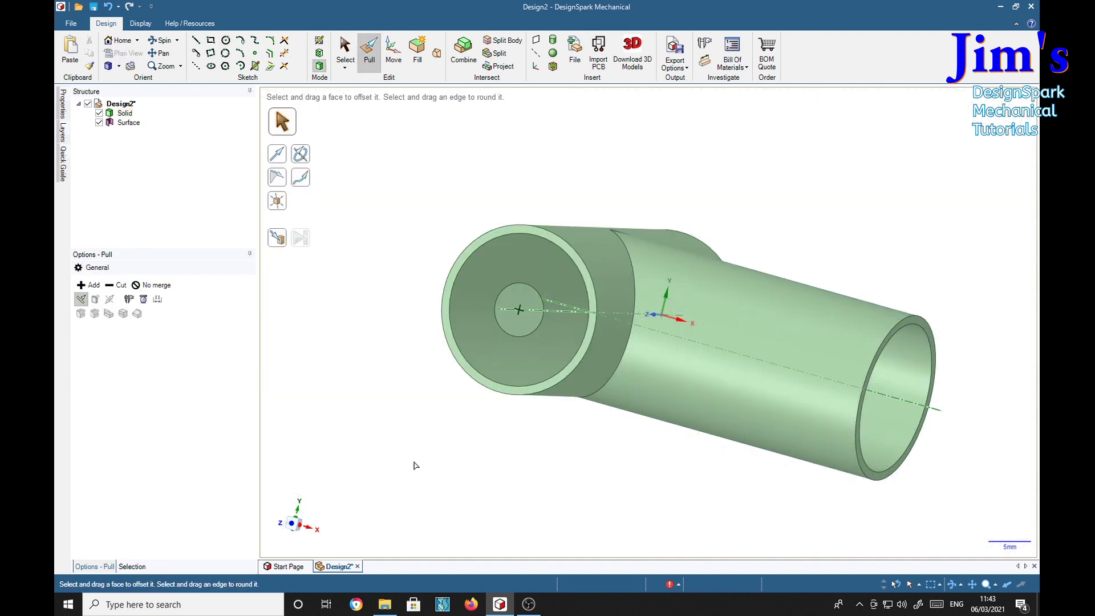
pyautogui.click(517, 319)
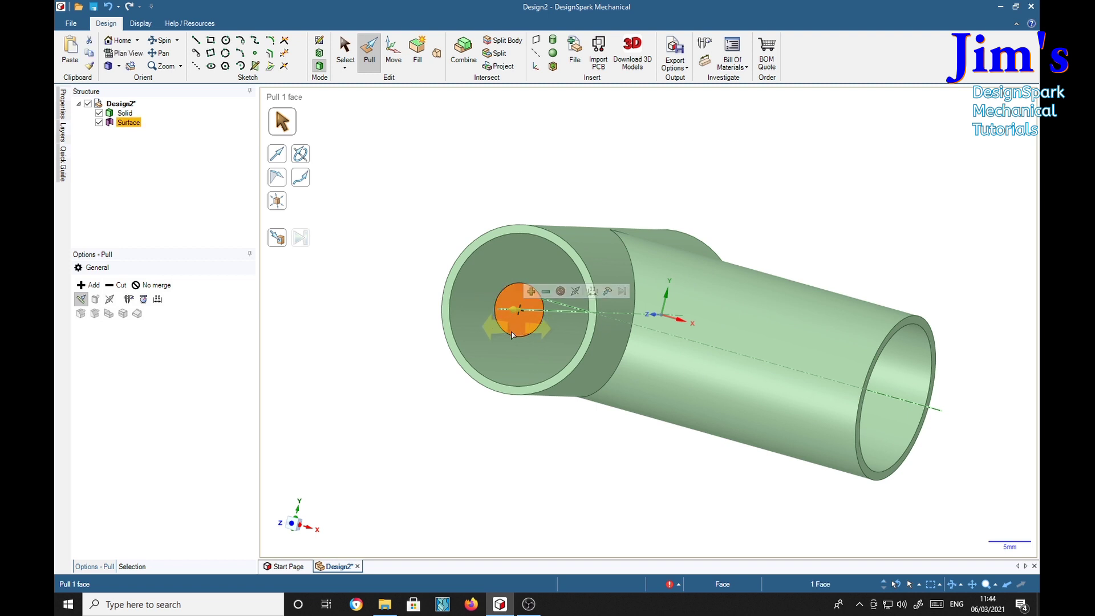
pyautogui.moveTo(615, 467); pyautogui.dragTo(461, 460, button='middle')
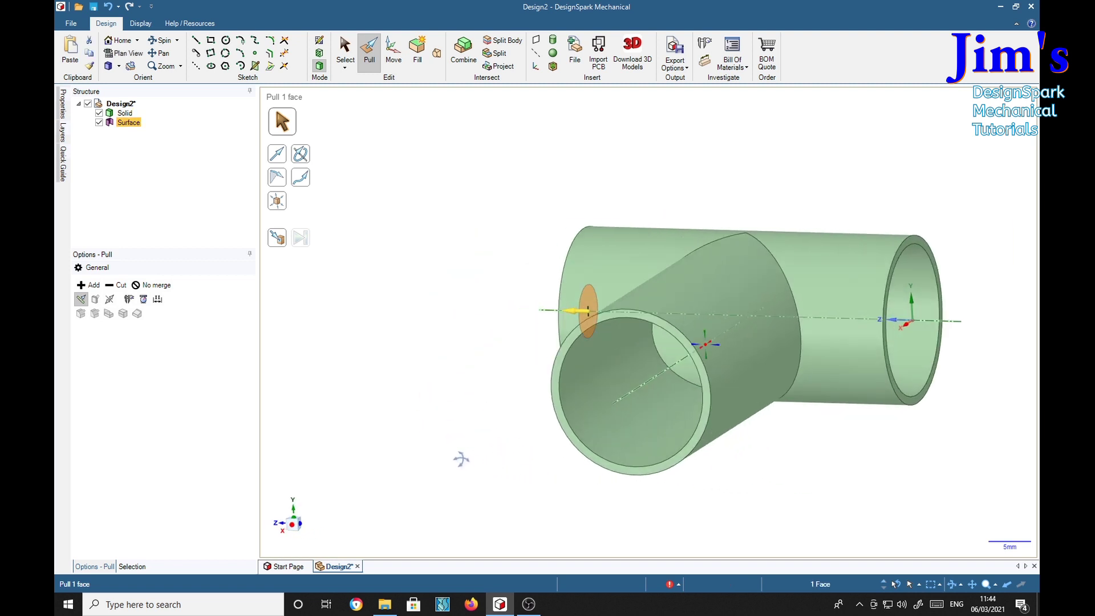
pyautogui.click(278, 238)
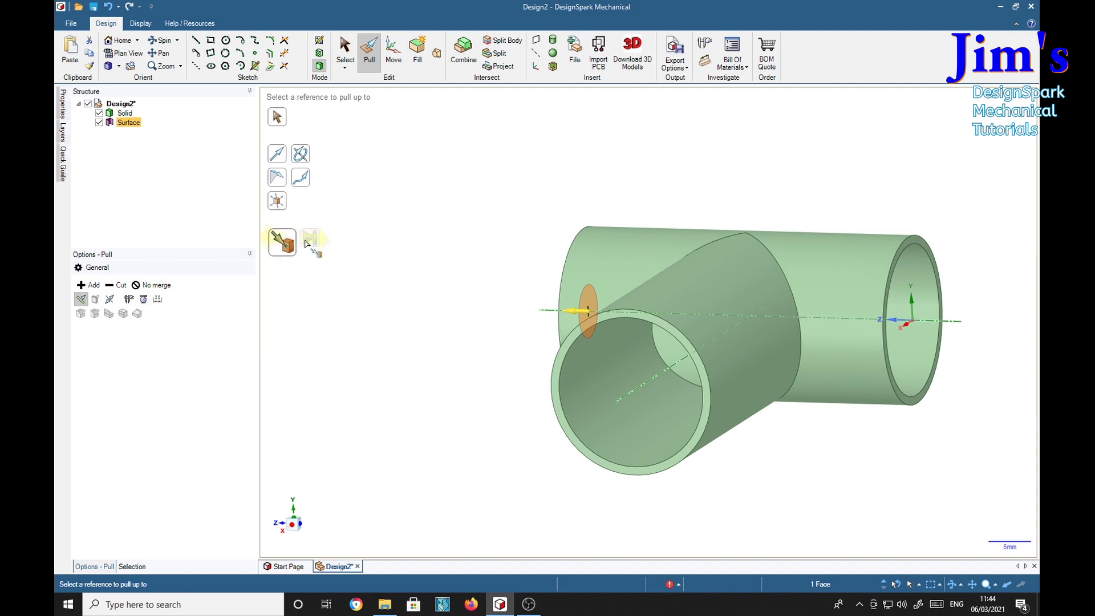
pyautogui.click(916, 403)
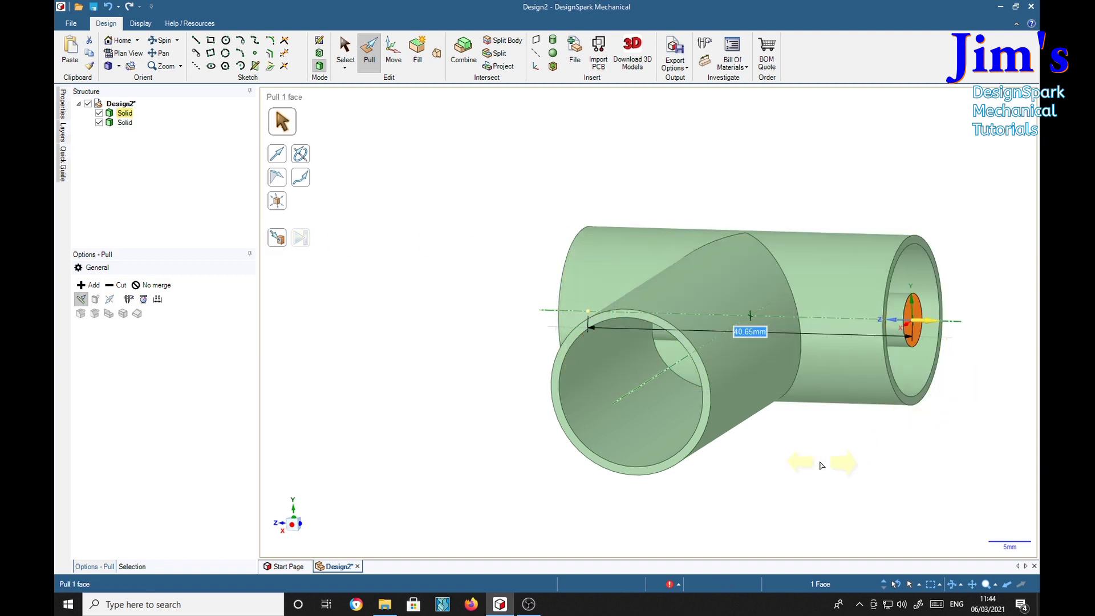
# - Inspect the finished tee from several angles, then start the new design Design3
pyautogui.moveTo(983, 478); pyautogui.dragTo(742, 350, button='middle')
pyautogui.moveTo(765, 477); pyautogui.dragTo(748, 370, button='middle')
pyautogui.moveTo(844, 465); pyautogui.dragTo(877, 473, button='middle')
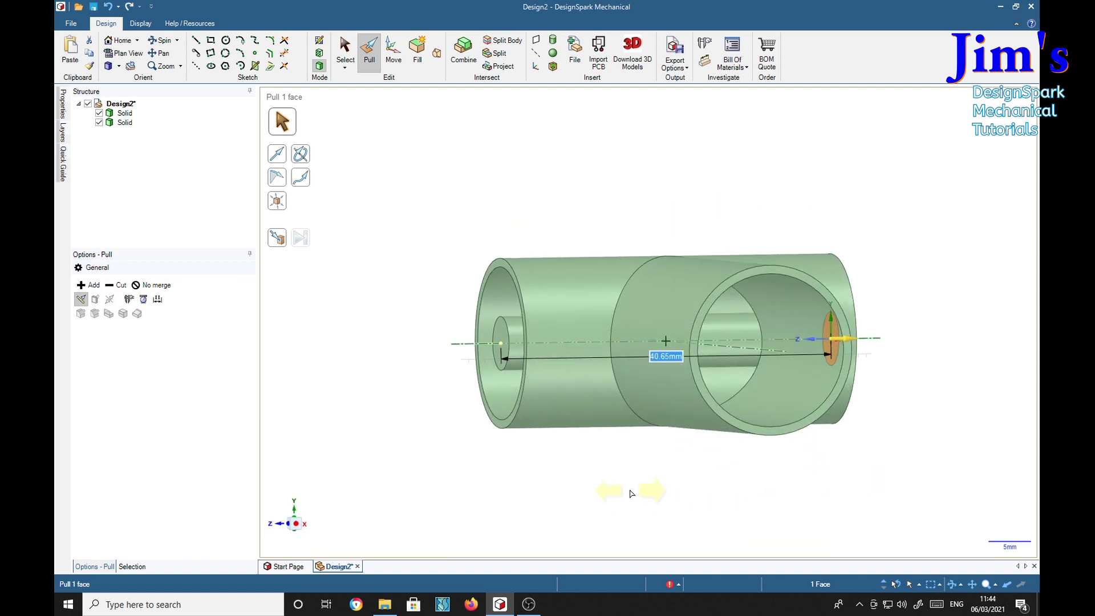
pyautogui.moveTo(577, 498); pyautogui.dragTo(643, 494, button='middle')
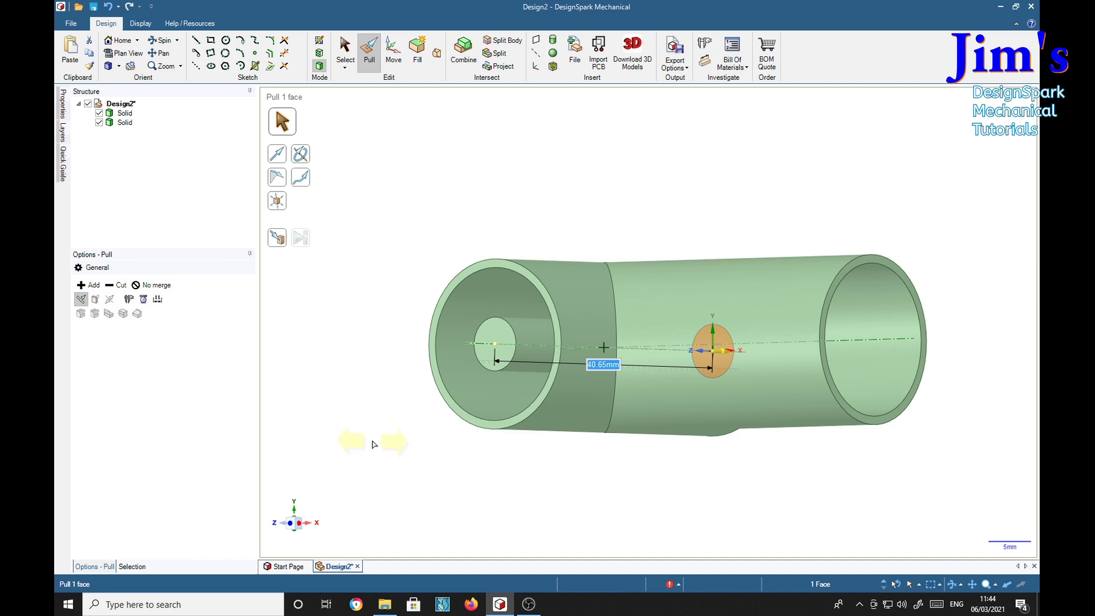
pyautogui.hotkey('ctrl', 'n')
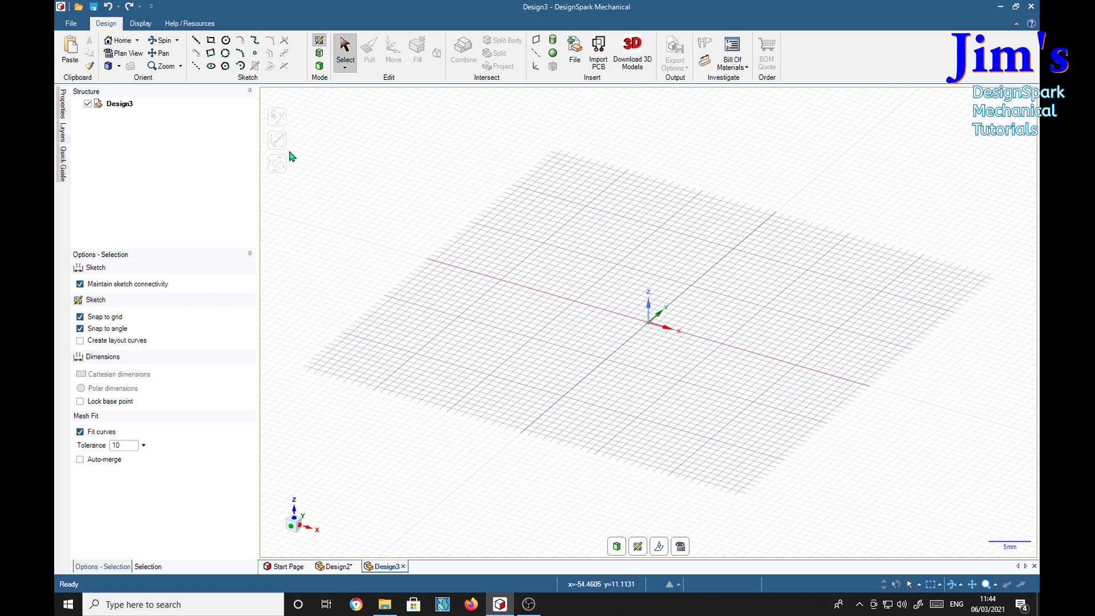
# - Sketch a 16mm circle at the origin and pull it upward into a tall solid cylinder
pyautogui.click(226, 40)
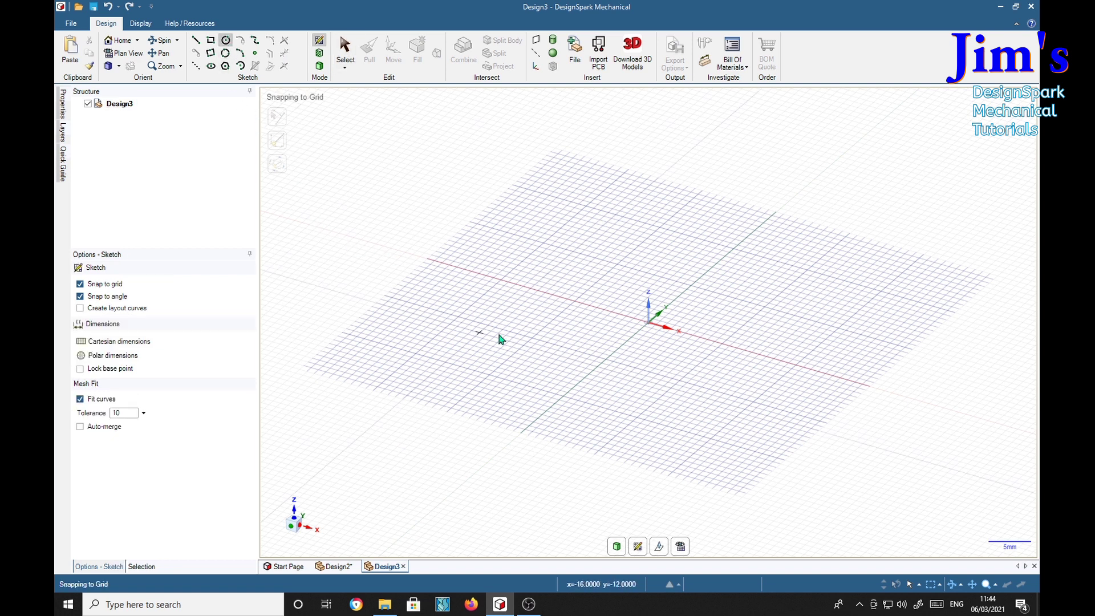
pyautogui.click(654, 325)
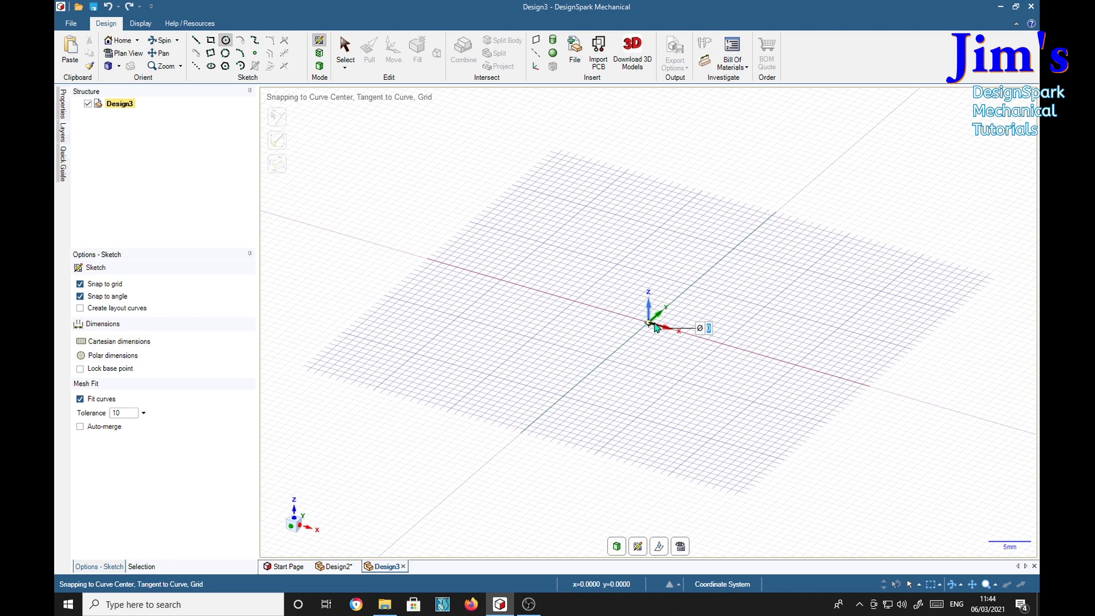
pyautogui.click(708, 343)
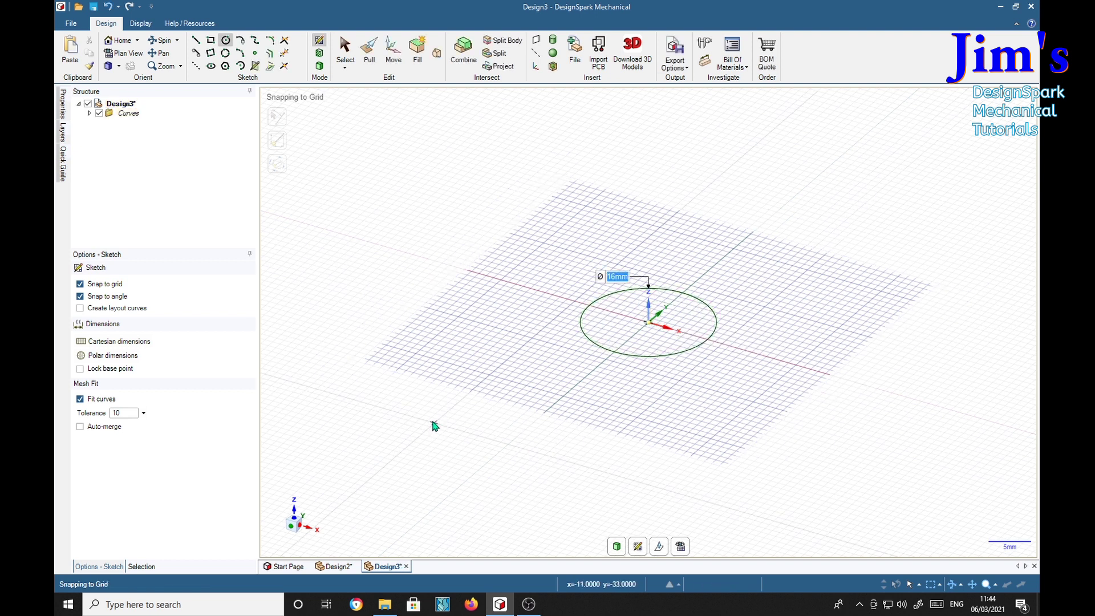
pyautogui.press('p')
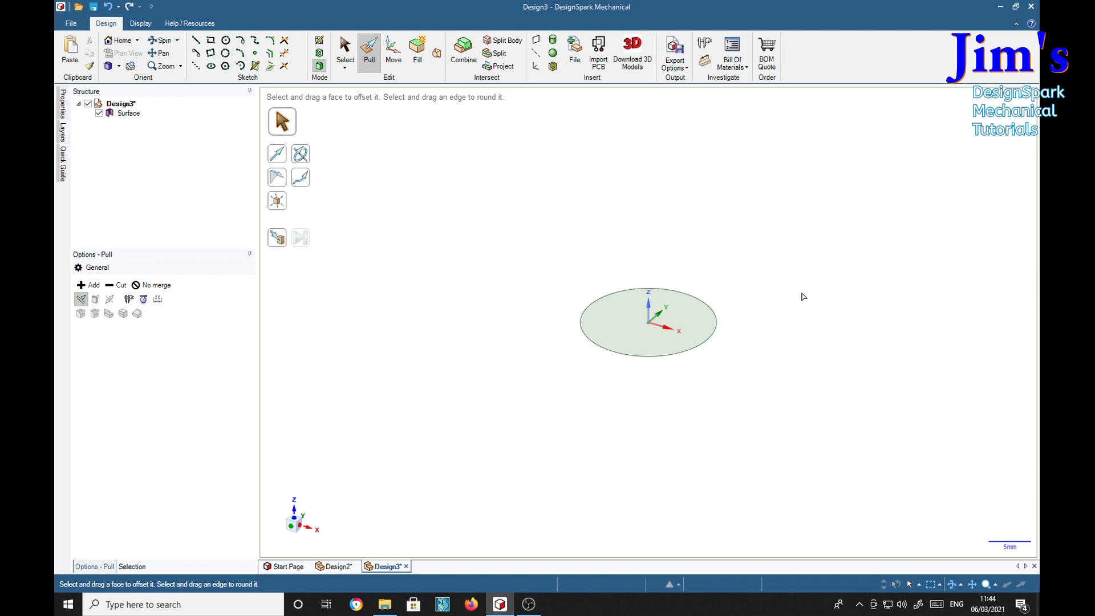
pyautogui.keyDown('shift'); pyautogui.moveTo(768, 285); pyautogui.dragTo(761, 399, button='middle'); pyautogui.keyUp('shift')
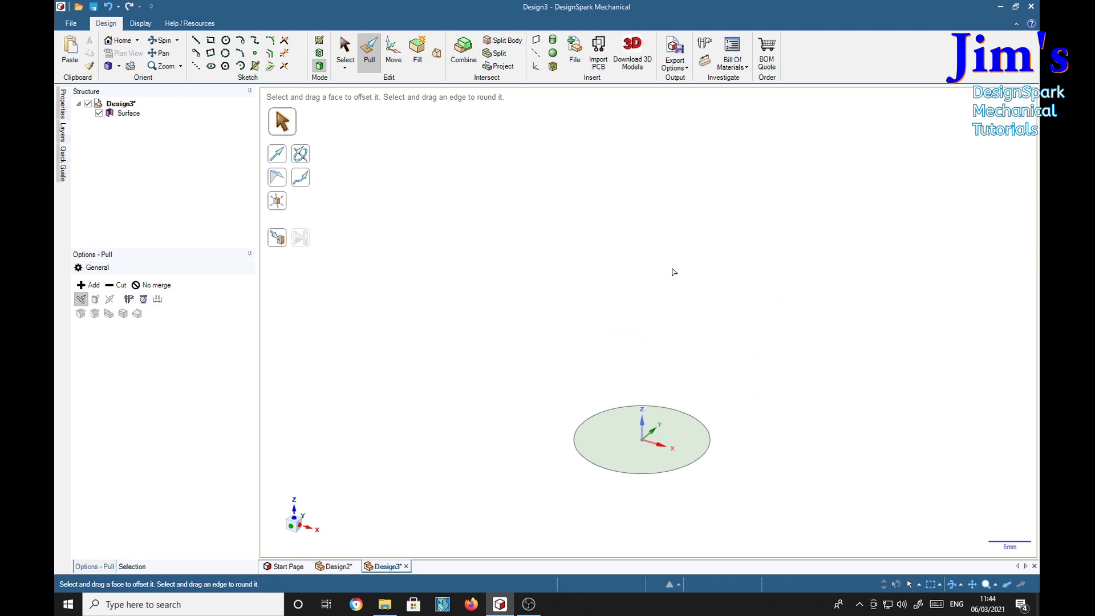
pyautogui.click(692, 428)
pyautogui.moveTo(688, 438); pyautogui.dragTo(687, 136)
pyautogui.click(124, 113)
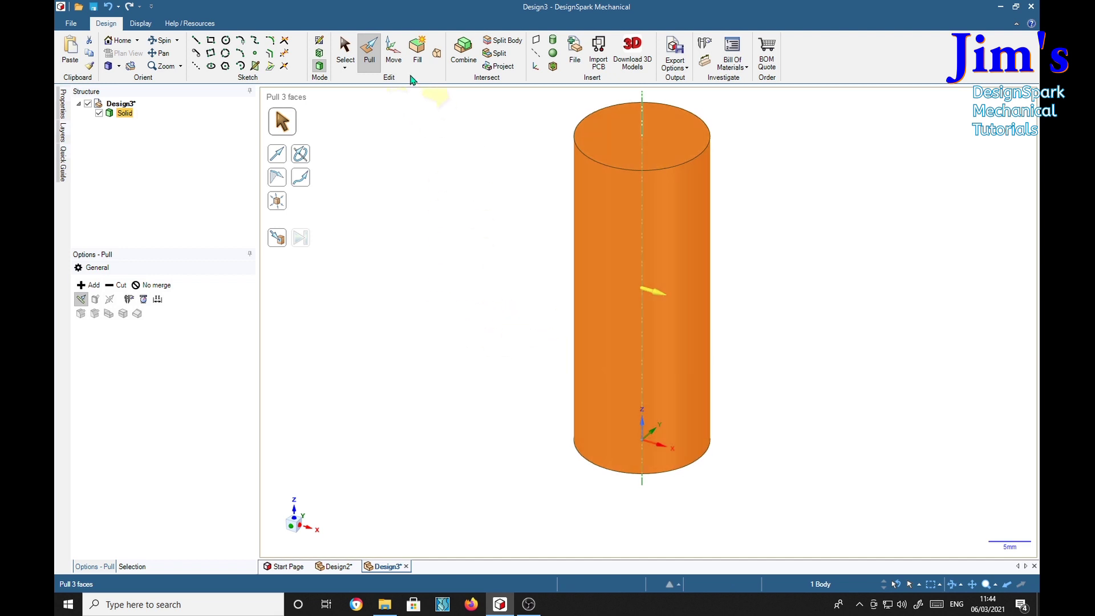
# - Copy the cylinder out to the right, rotated 90°
pyautogui.click(391, 57)
pyautogui.press('ctrl')
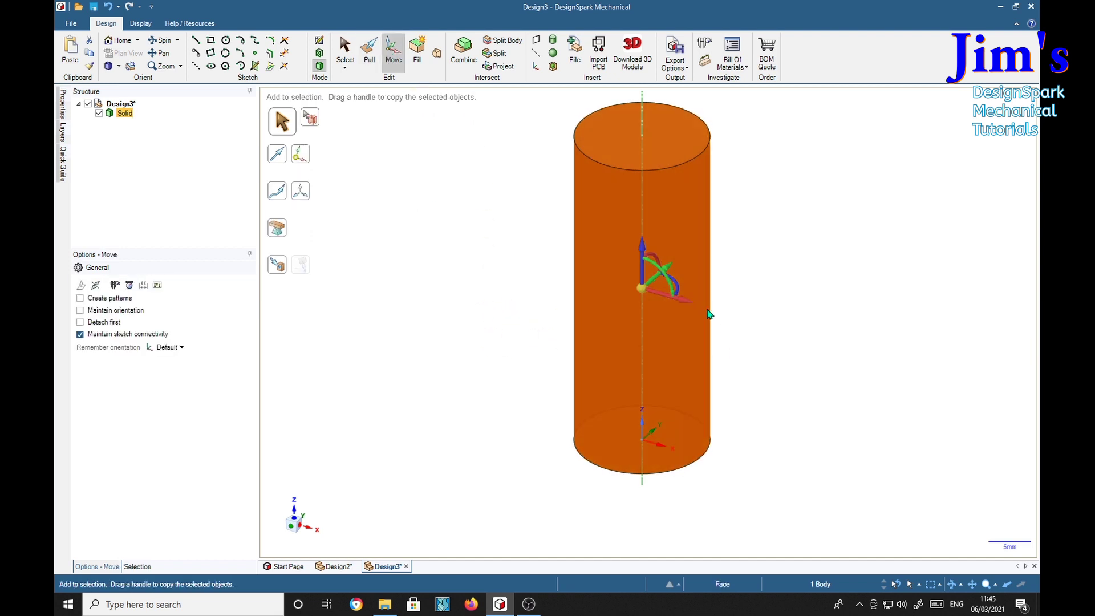
pyautogui.keyDown('ctrl'); pyautogui.moveTo(685, 303); pyautogui.dragTo(962, 401); pyautogui.keyUp('ctrl')
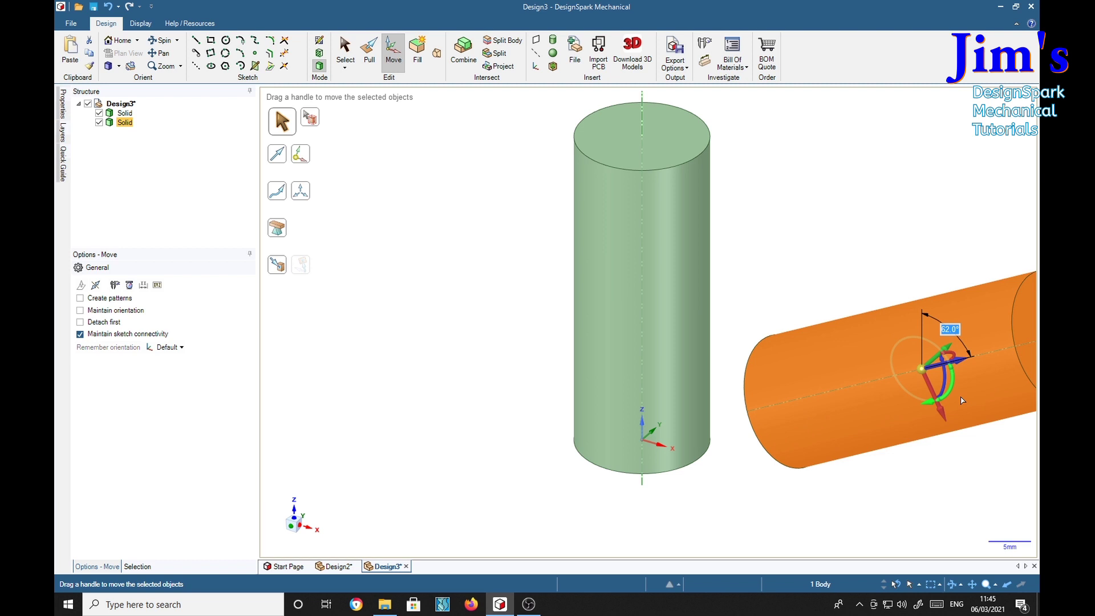
pyautogui.write('90')
pyautogui.press('Return')
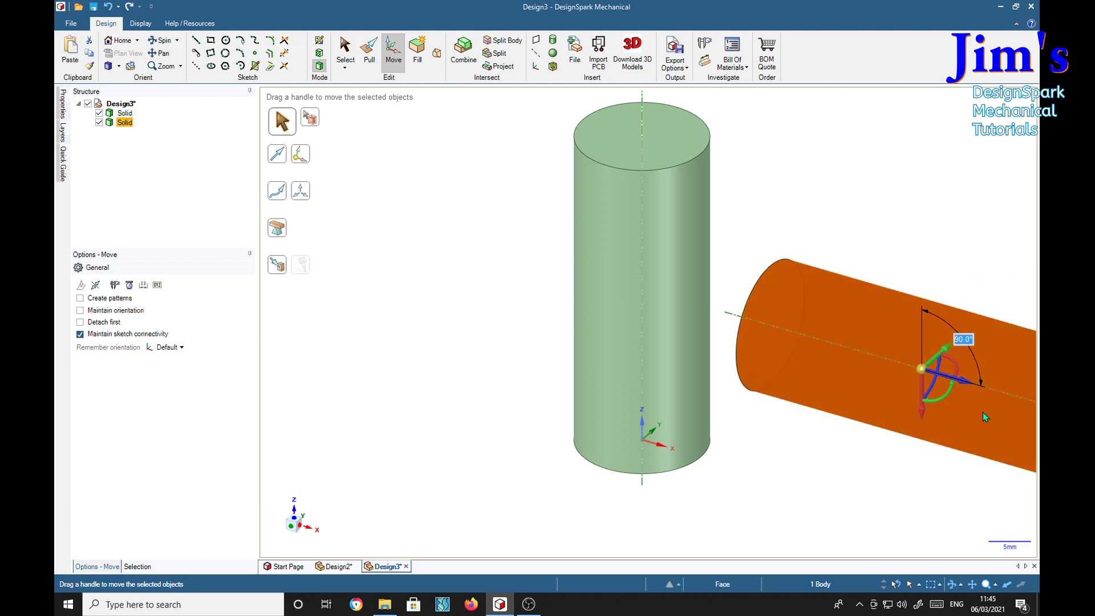
# - Move the copy lengthwise up to the upright cylinder's axis, then select both cylinders
pyautogui.moveTo(826, 501); pyautogui.dragTo(934, 474, button='middle')
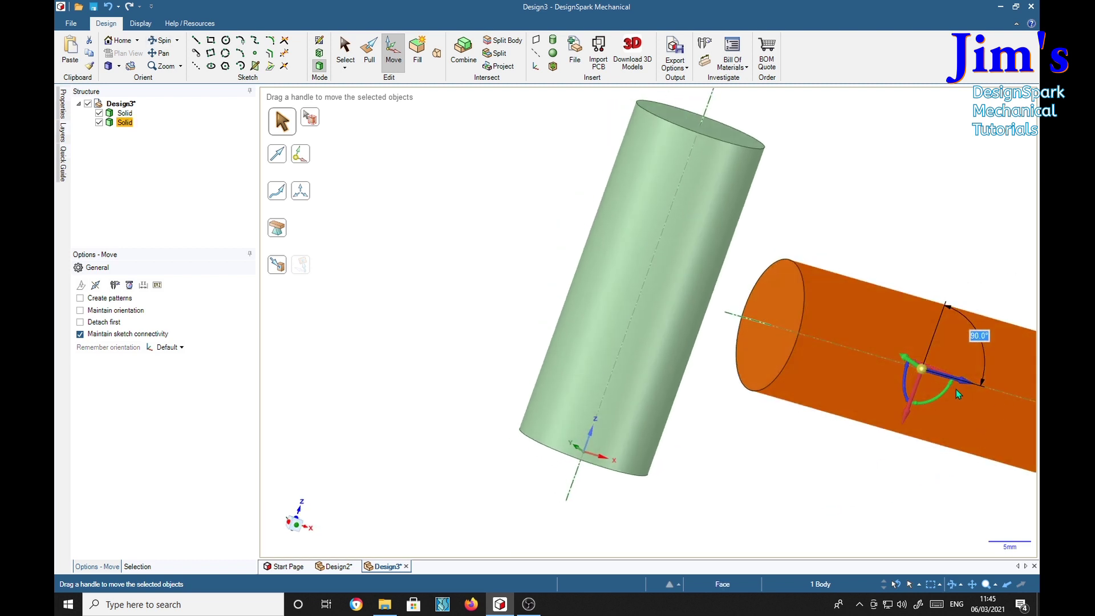
pyautogui.moveTo(920, 369); pyautogui.dragTo(754, 372)
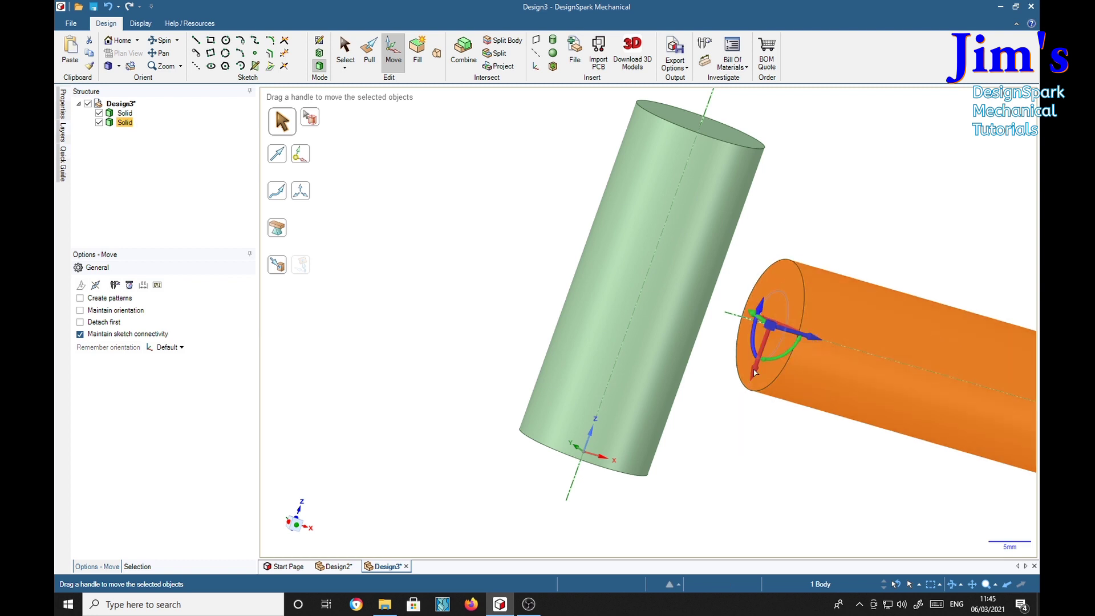
pyautogui.click(814, 339)
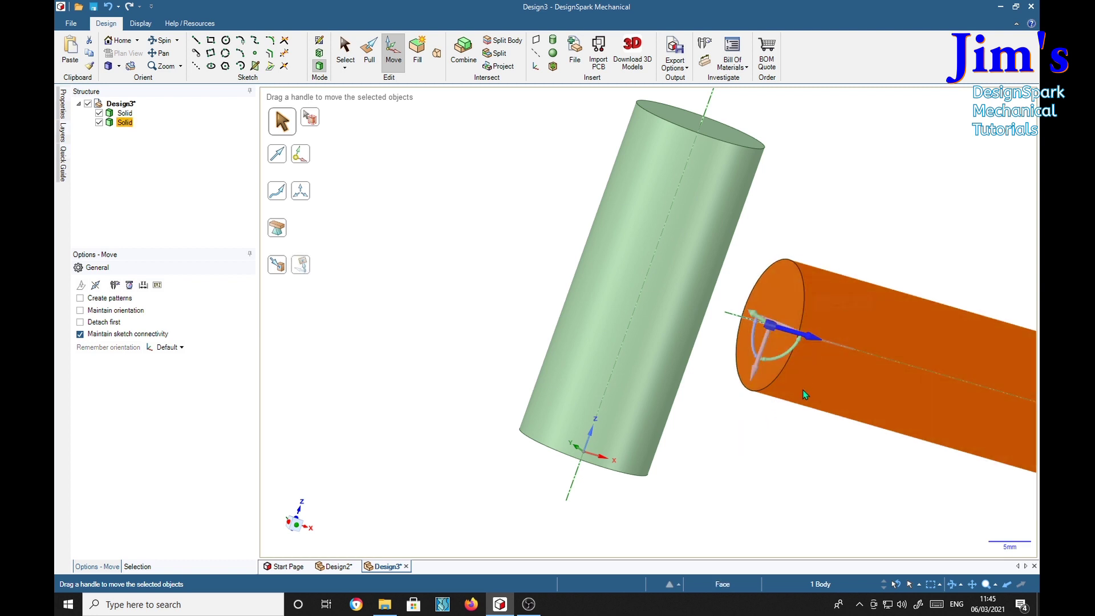
pyautogui.click(277, 265)
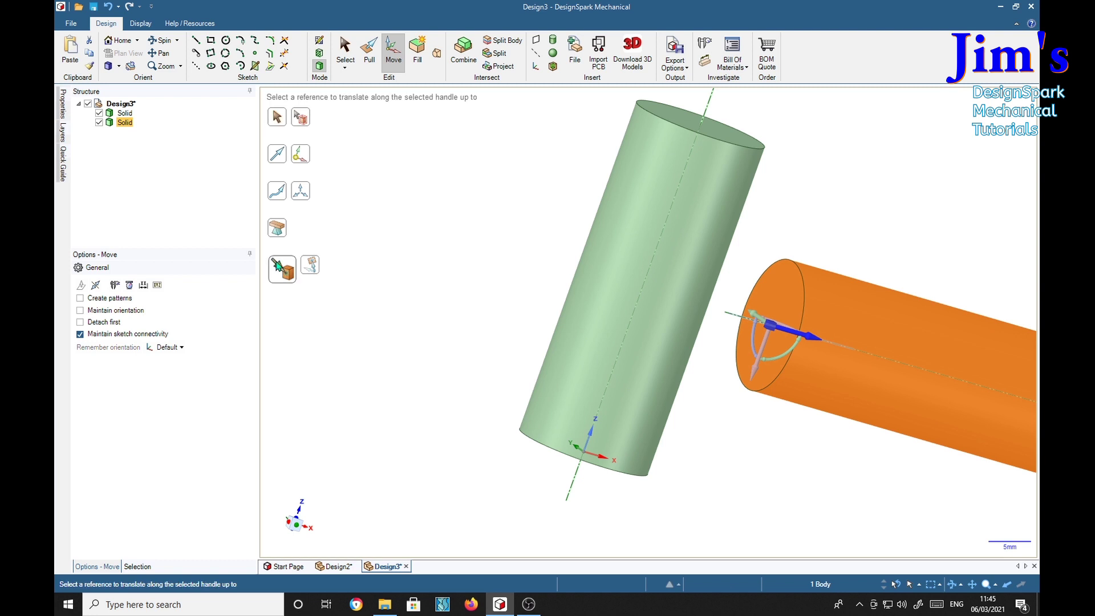
pyautogui.click(577, 477)
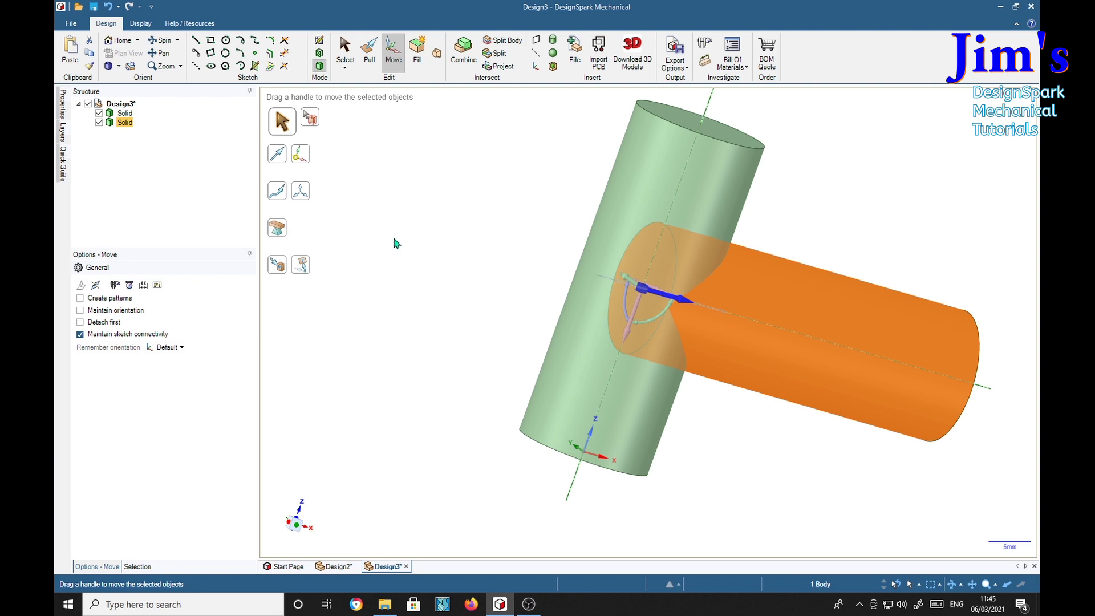
pyautogui.moveTo(393, 242); pyautogui.dragTo(368, 305, button='middle')
pyautogui.moveTo(432, 244); pyautogui.dragTo(427, 197, button='middle')
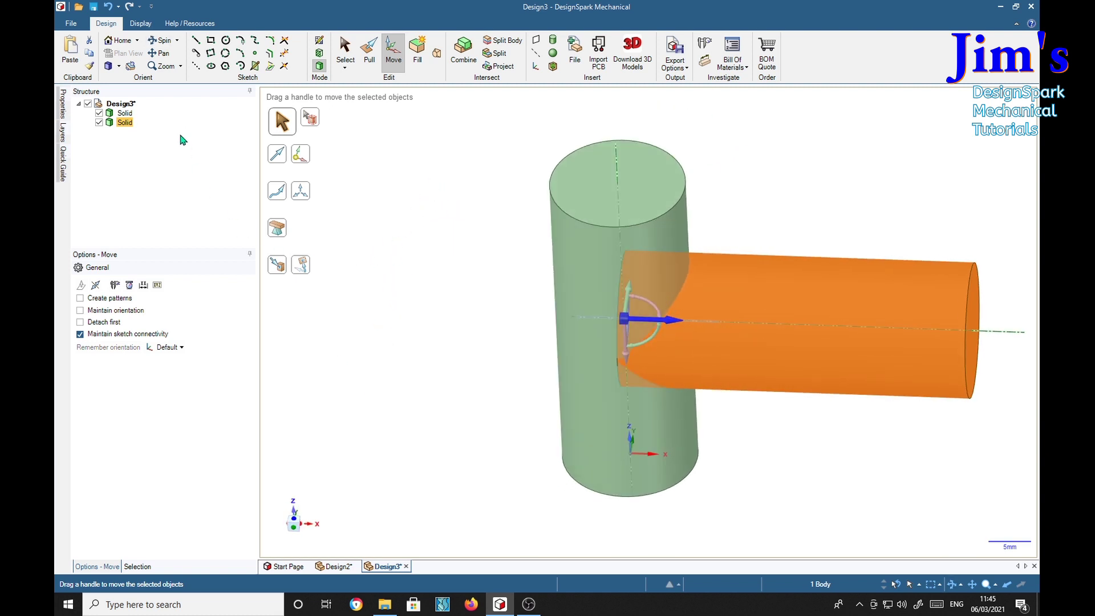
pyautogui.keyDown('ctrl'); pyautogui.click(124, 113); pyautogui.keyUp('ctrl')
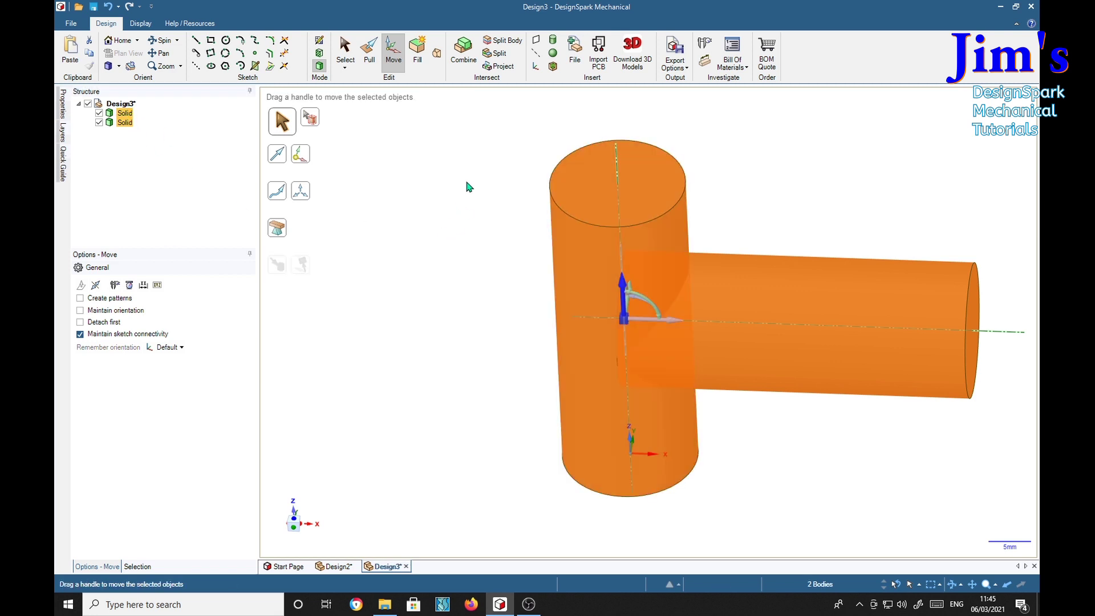
# - Combine the upright and horizontal cylinders into one T-shaped body
pyautogui.click(463, 51)
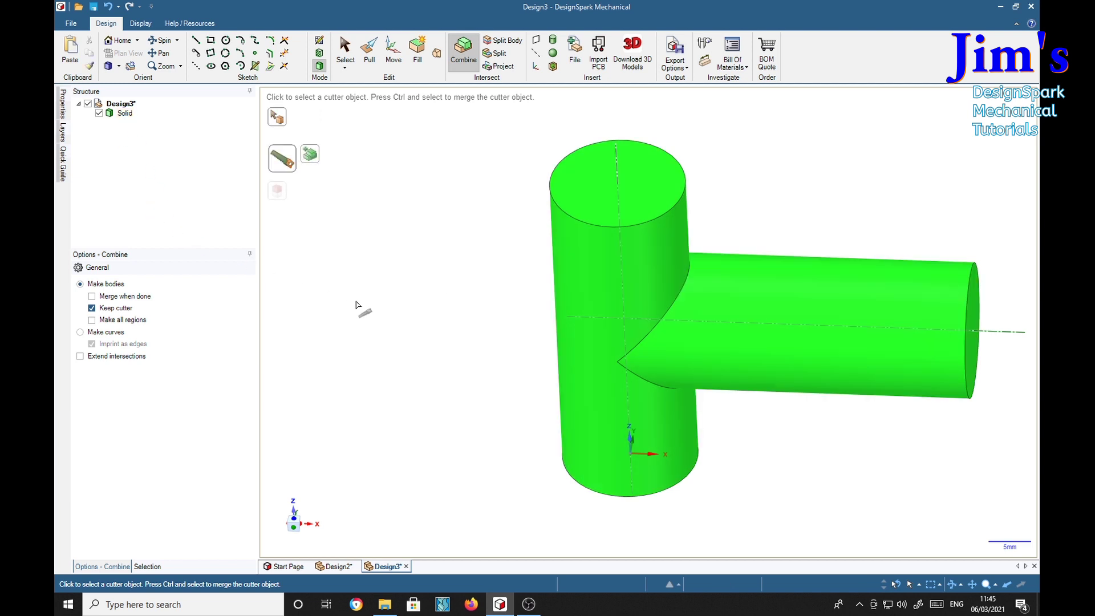
pyautogui.click(365, 328)
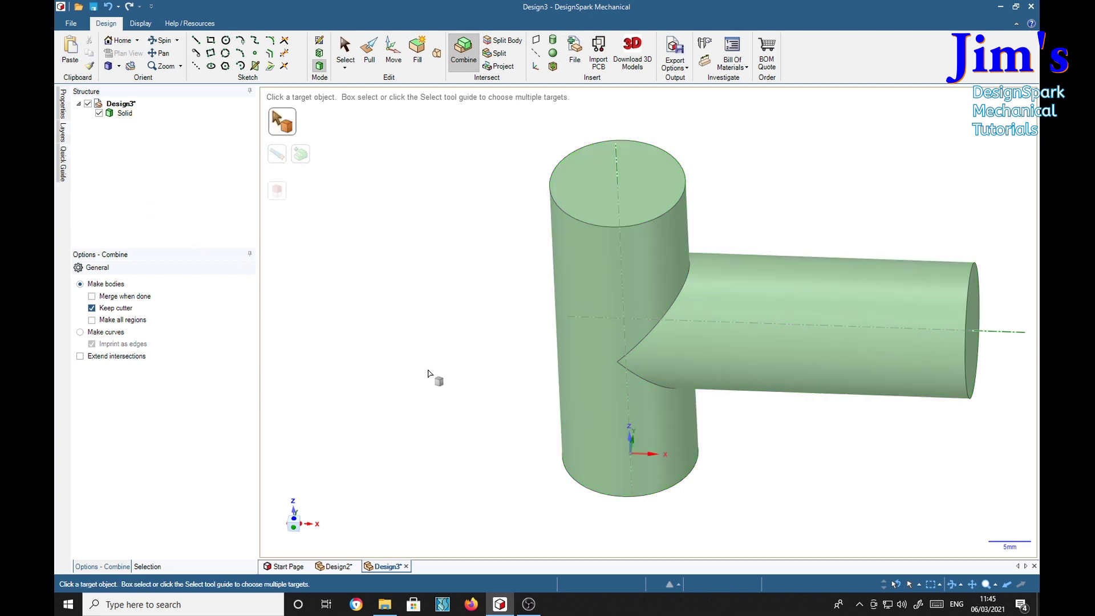
pyautogui.moveTo(436, 385)
pyautogui.mouseDown(button='middle')
pyautogui.moveTo(436, 255)
pyautogui.moveTo(378, 296)
pyautogui.moveTo(451, 340)
pyautogui.moveTo(446, 388)
pyautogui.mouseUp(button='middle')
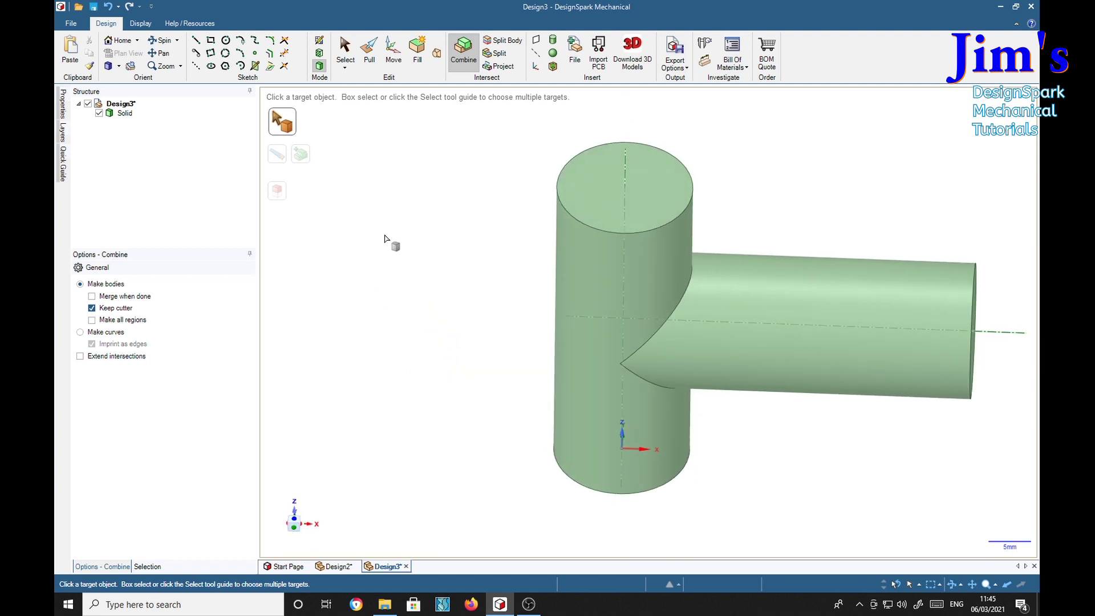
# - Shell the T solid to a 1mm wall, removing the upright cylinder's top face
pyautogui.click(554, 67)
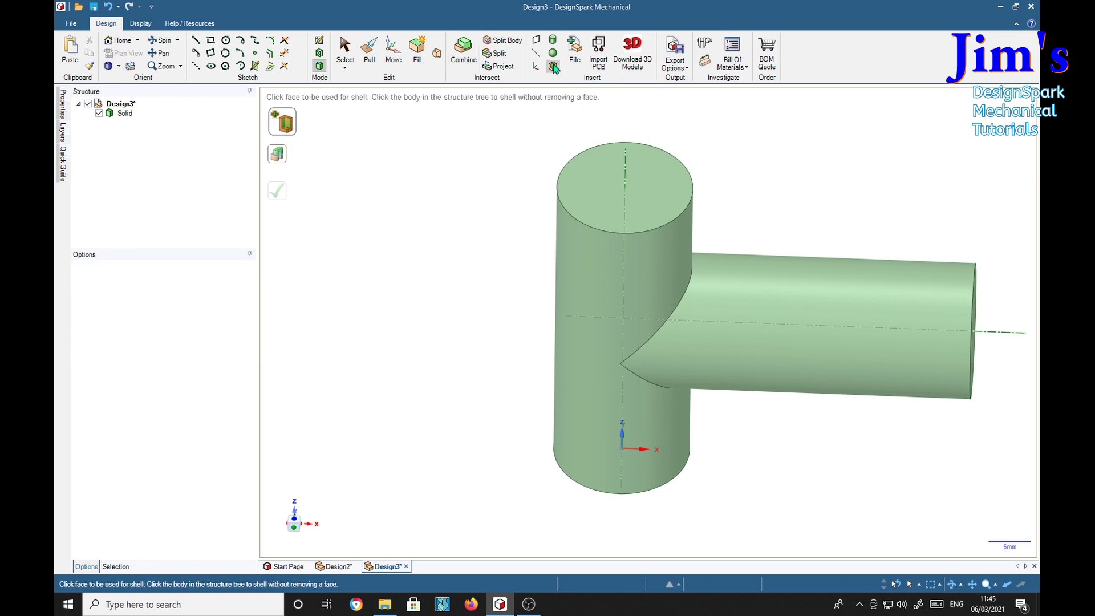
pyautogui.click(593, 190)
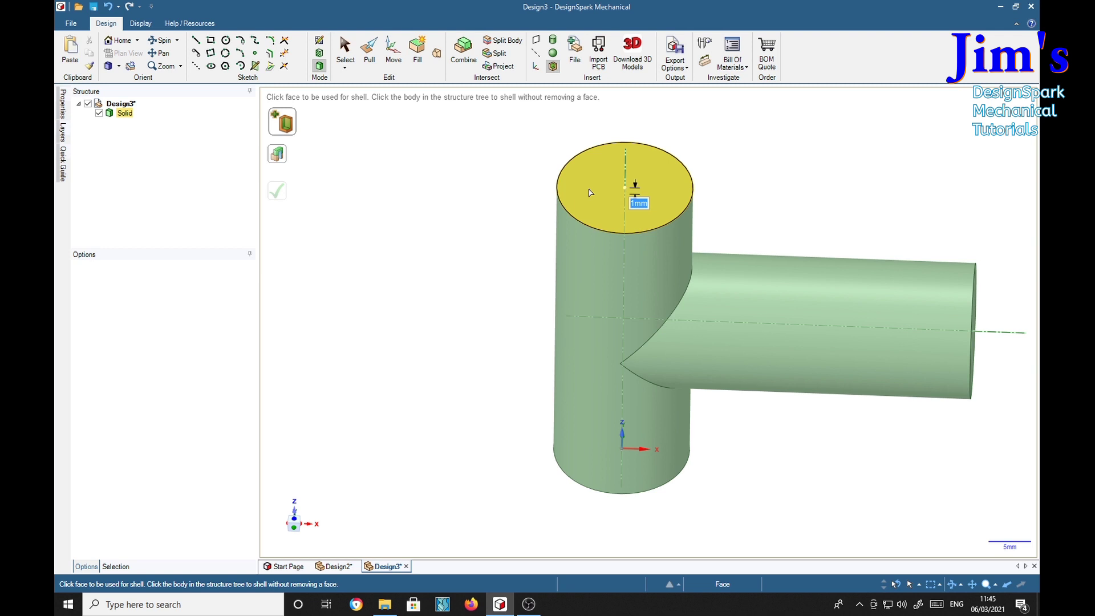
pyautogui.press('Return')
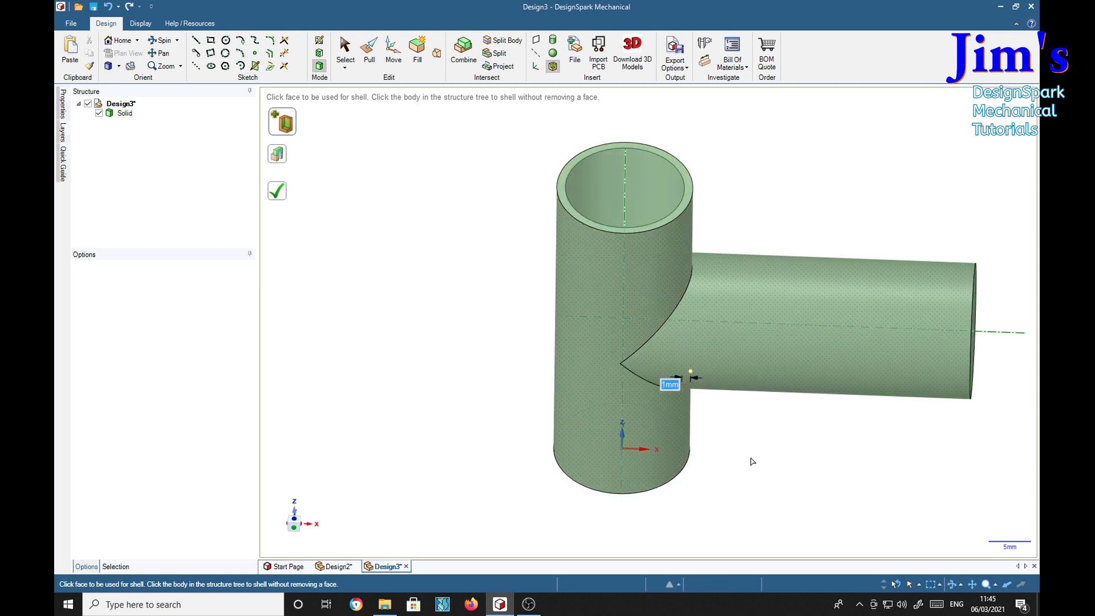
pyautogui.moveTo(479, 237)
pyautogui.mouseDown(button='middle')
pyautogui.moveTo(479, 254)
pyautogui.moveTo(467, 232)
pyautogui.moveTo(464, 323)
pyautogui.moveTo(453, 289)
pyautogui.moveTo(388, 284)
pyautogui.moveTo(498, 317)
pyautogui.moveTo(442, 272)
pyautogui.moveTo(447, 255)
pyautogui.mouseUp(button='middle')
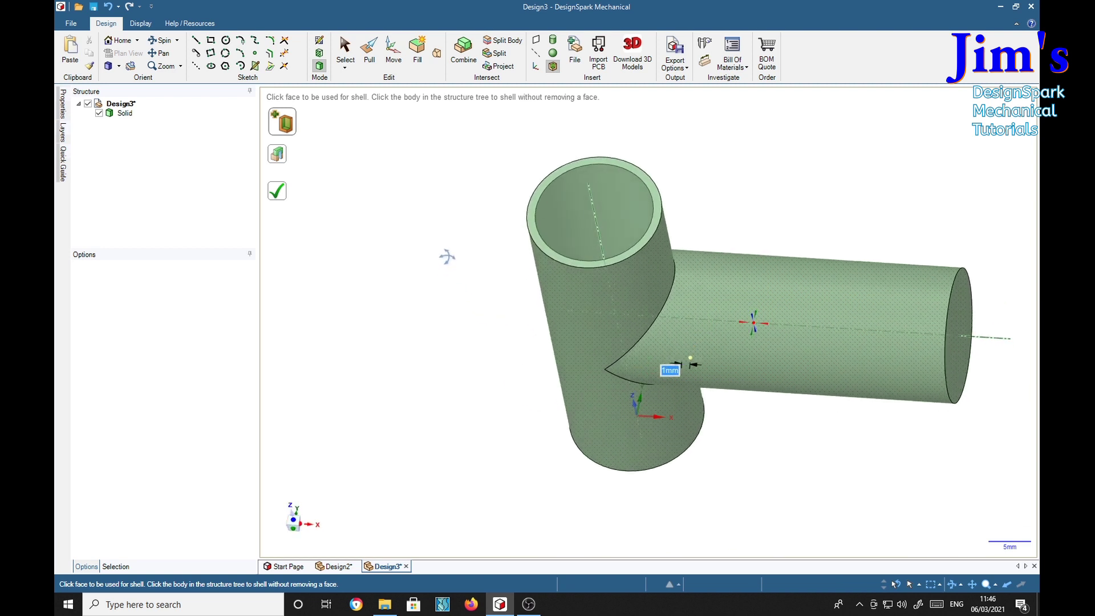
# - Remove the branch's right end face and the upright cylinder's bottom face from the shell
pyautogui.click(964, 365)
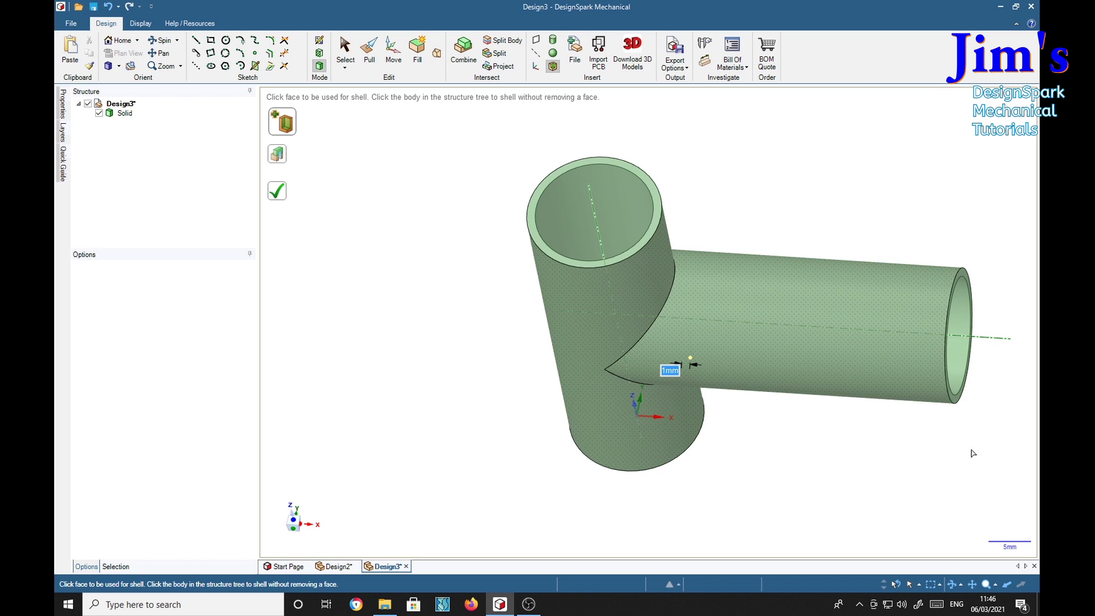
pyautogui.moveTo(946, 452); pyautogui.dragTo(722, 427, button='middle')
pyautogui.moveTo(630, 432); pyautogui.dragTo(698, 151, button='middle')
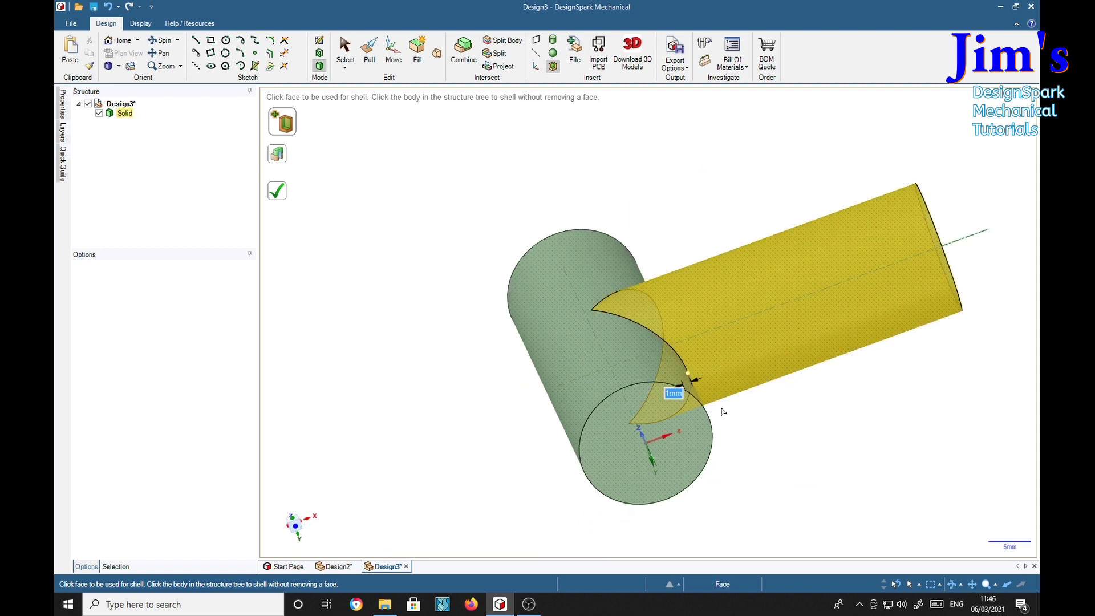
pyautogui.click(676, 467)
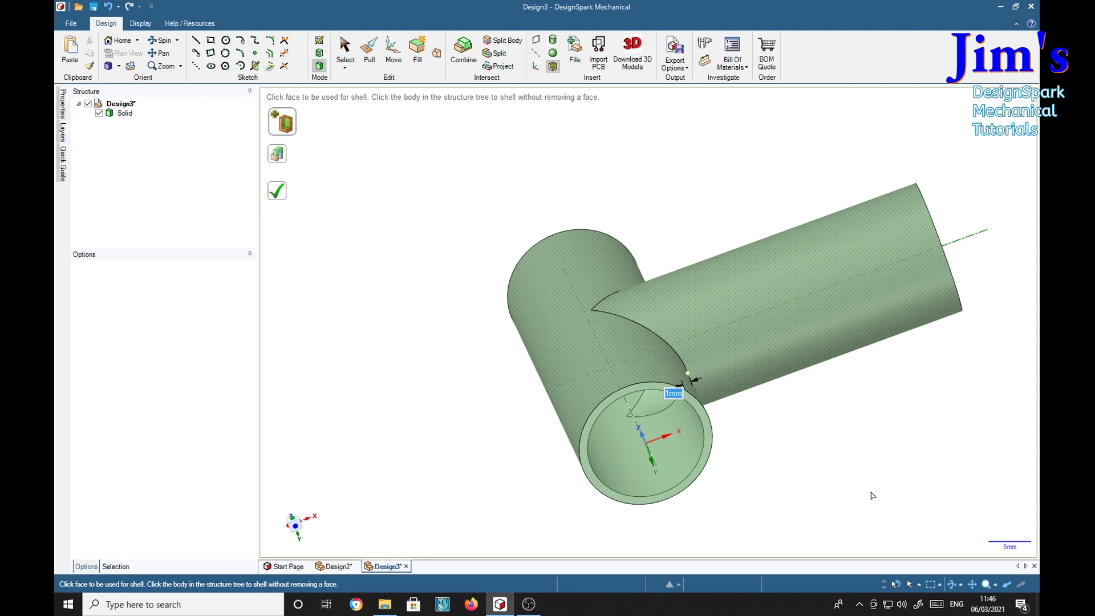
pyautogui.moveTo(871, 495); pyautogui.dragTo(813, 474, button='middle')
pyautogui.moveTo(880, 443); pyautogui.dragTo(810, 505, button='middle')
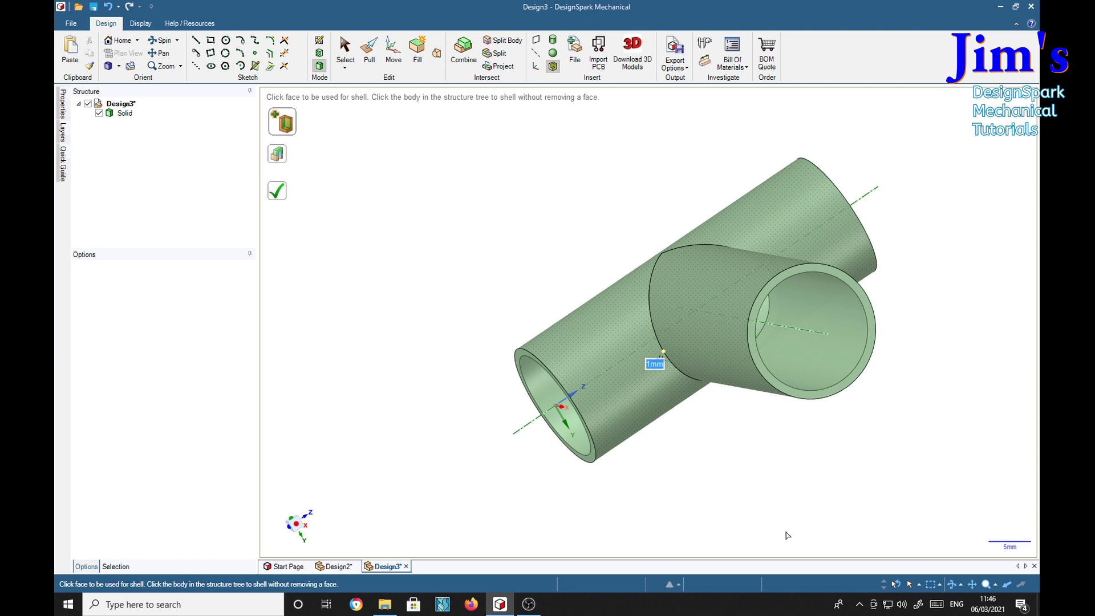